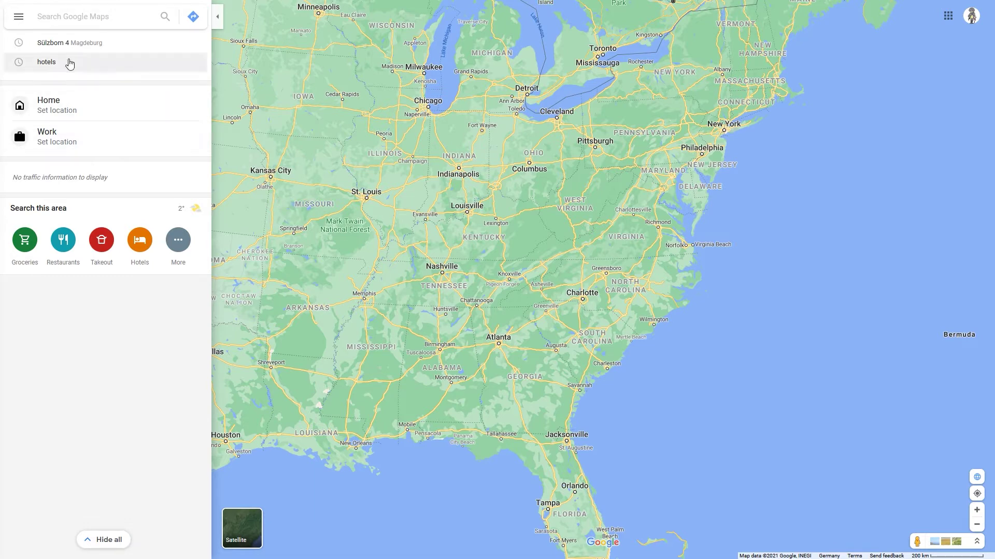
Create a new custom map from the list of your saved maps and view its title and description settings.
click(18, 17)
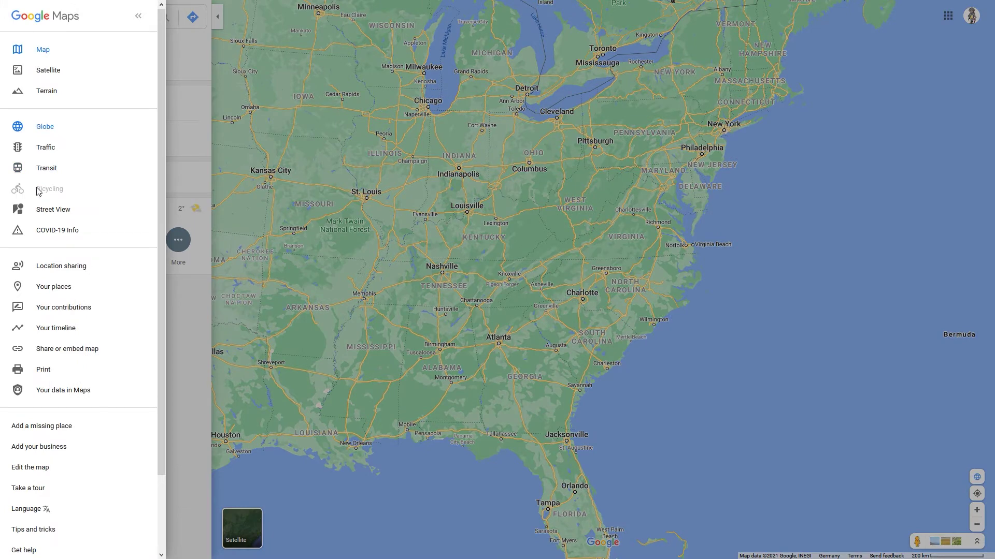
click(56, 288)
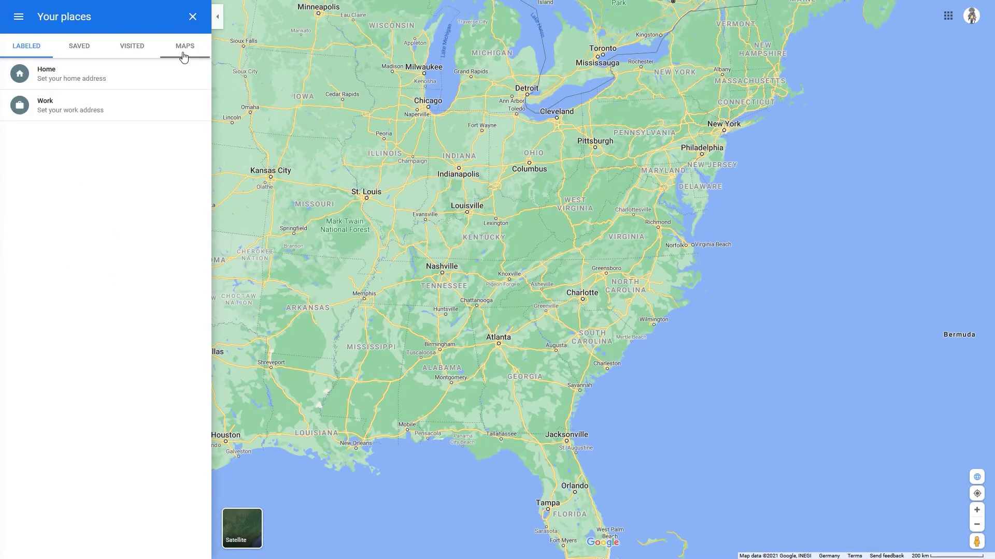
click(185, 52)
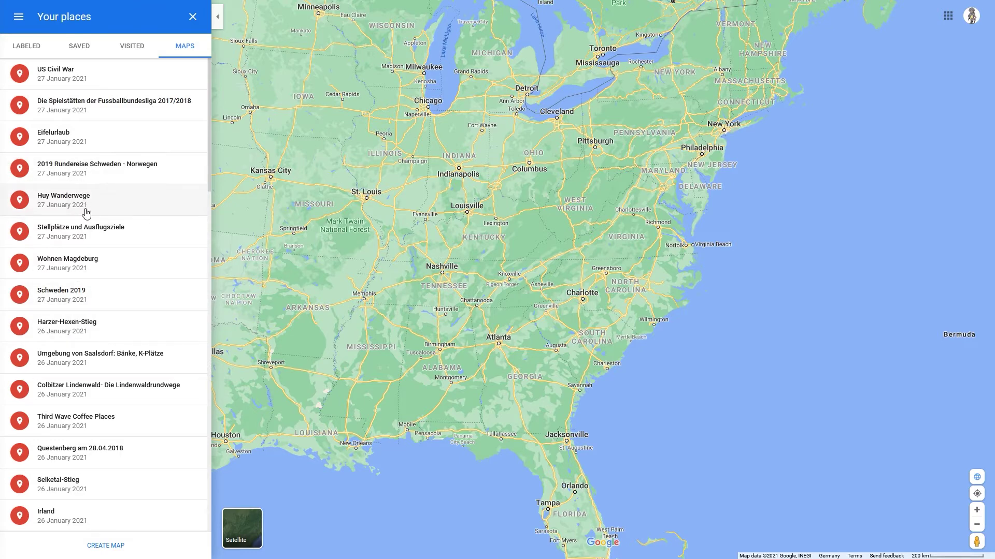
scroll(85, 211, down, 2)
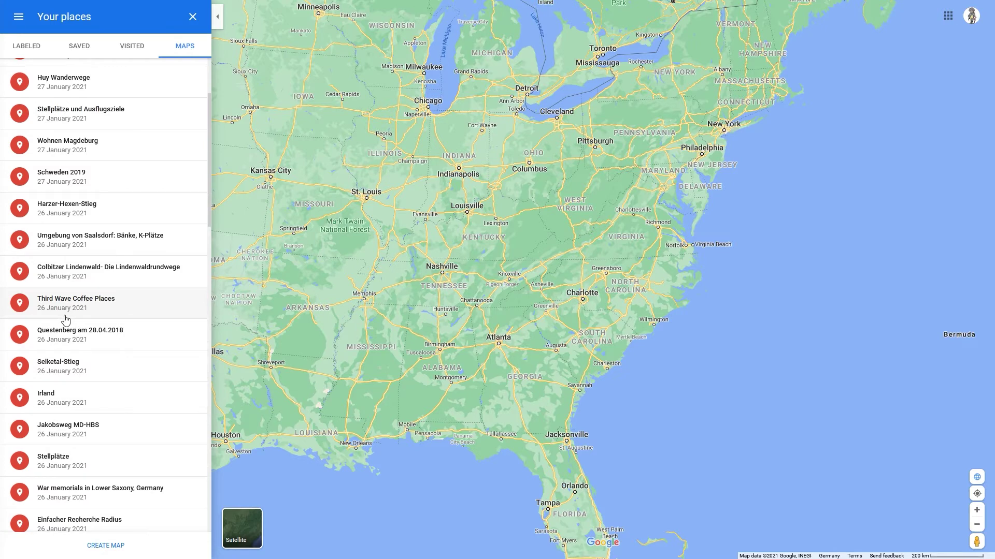
click(110, 545)
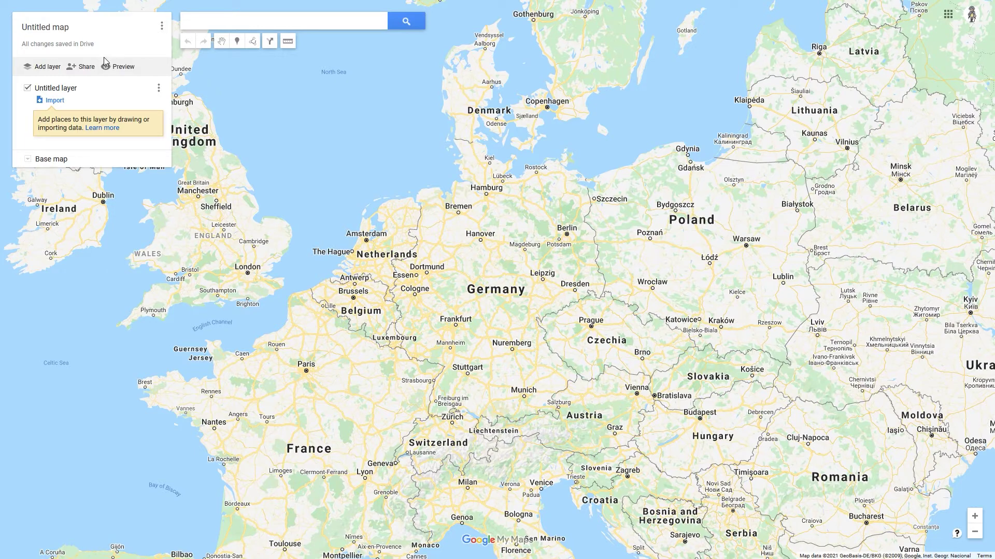
click(50, 29)
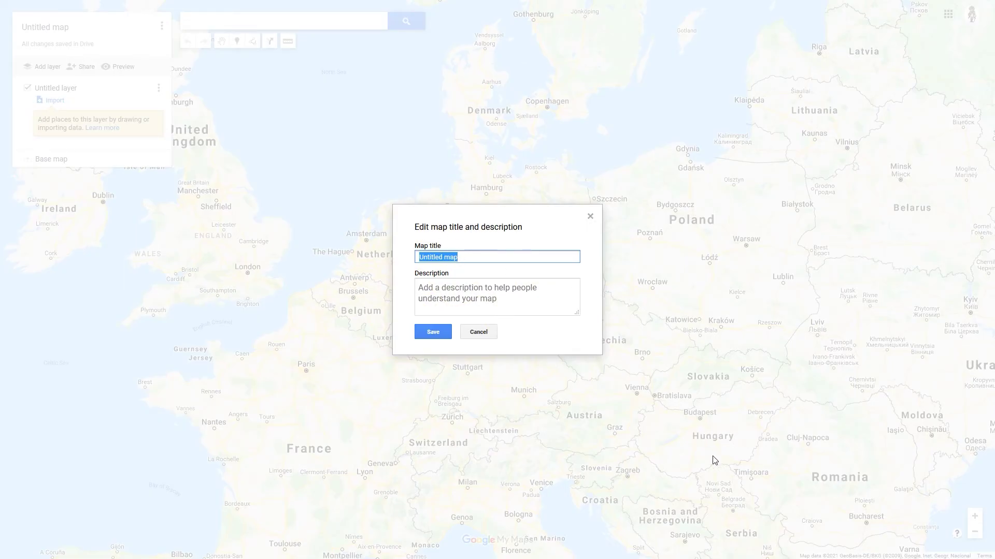
click(477, 337)
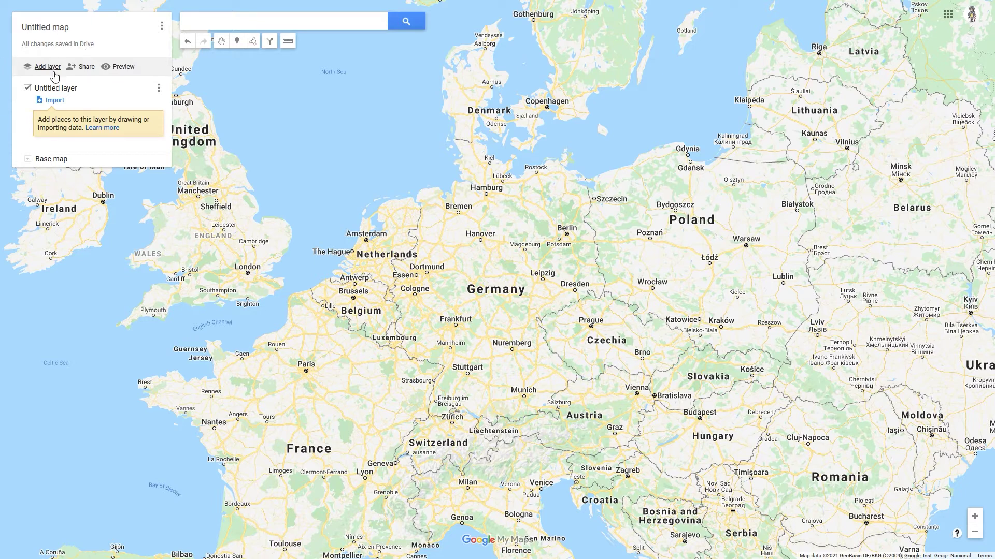
Add a second layer to the map and toggle that layer's visibility off and on.
click(42, 66)
click(27, 162)
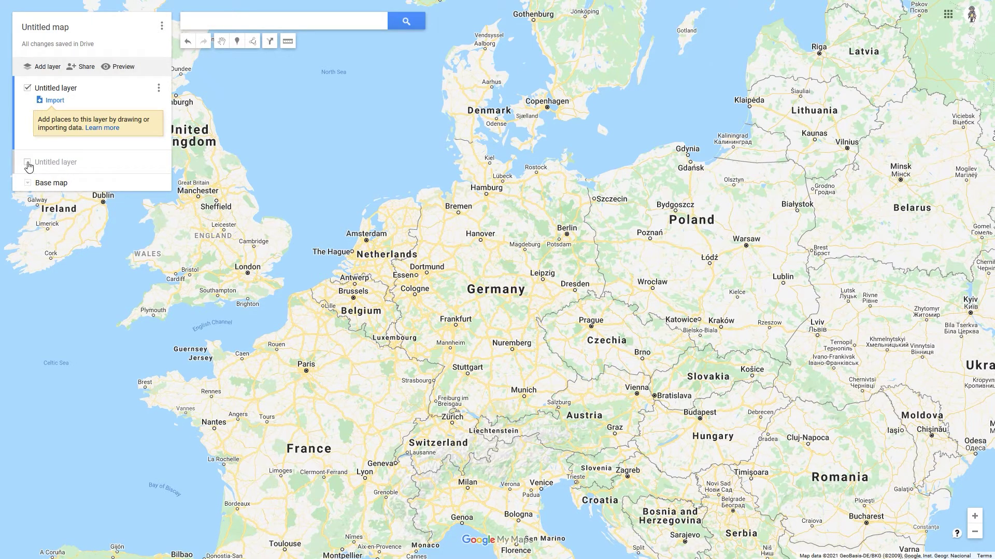
click(27, 163)
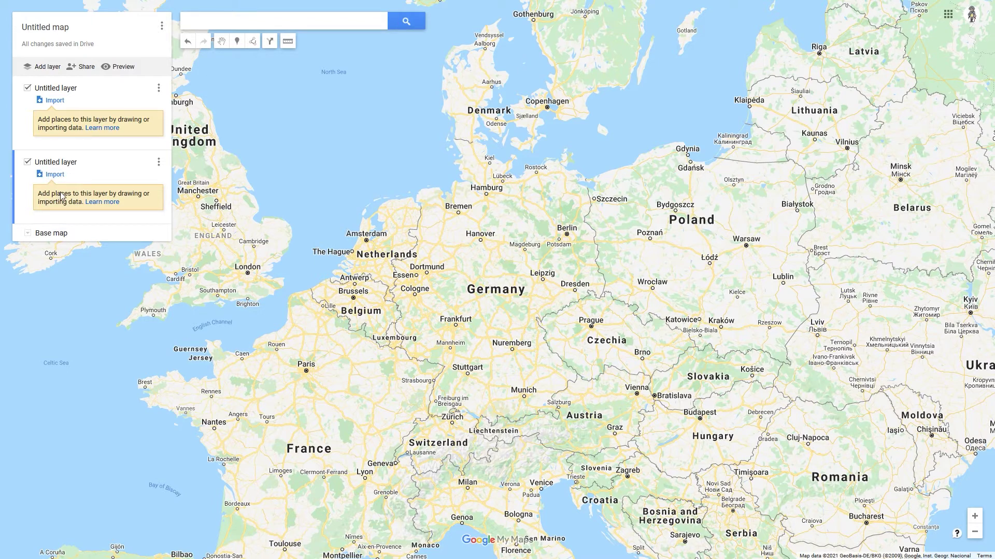
Preview the satellite base map and set the base map style to Terrain.
click(28, 233)
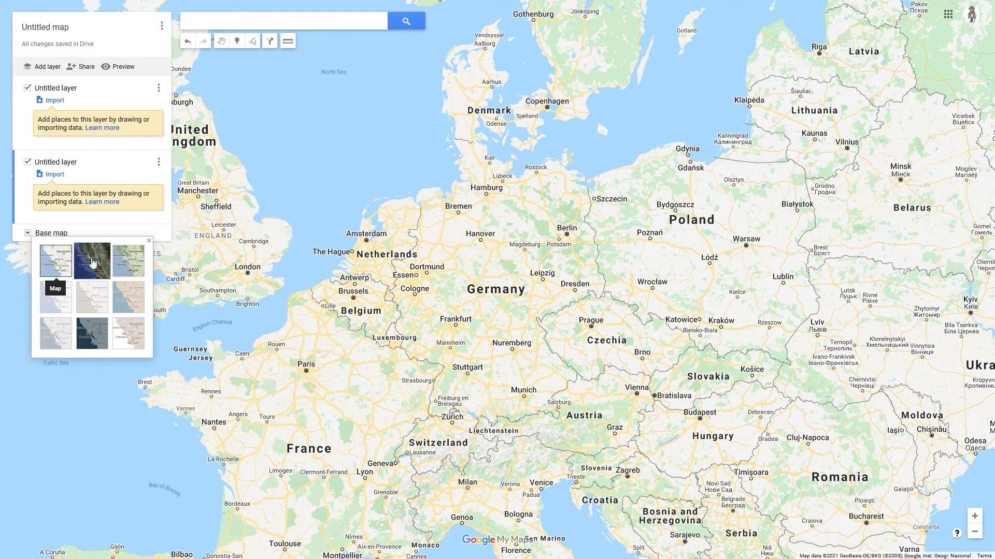
click(95, 261)
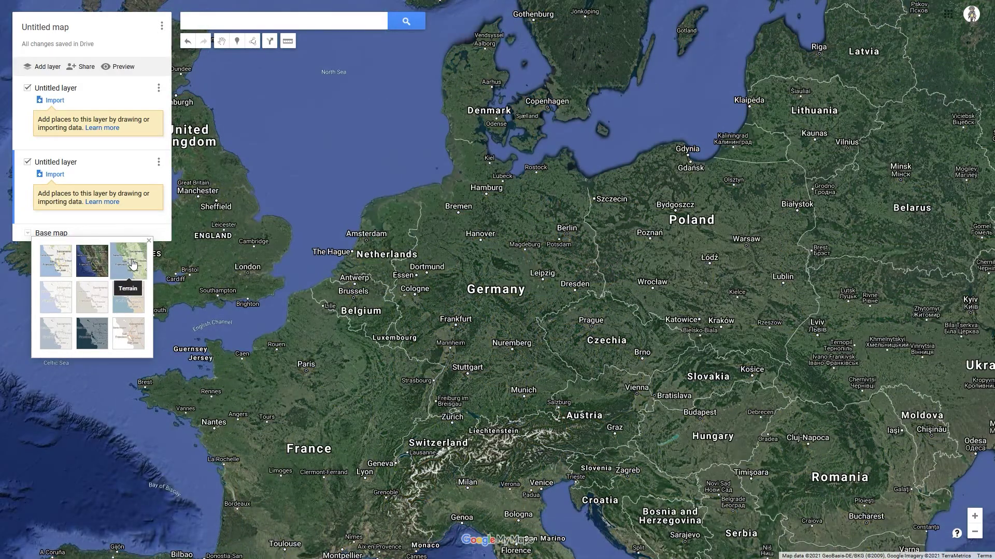
click(133, 265)
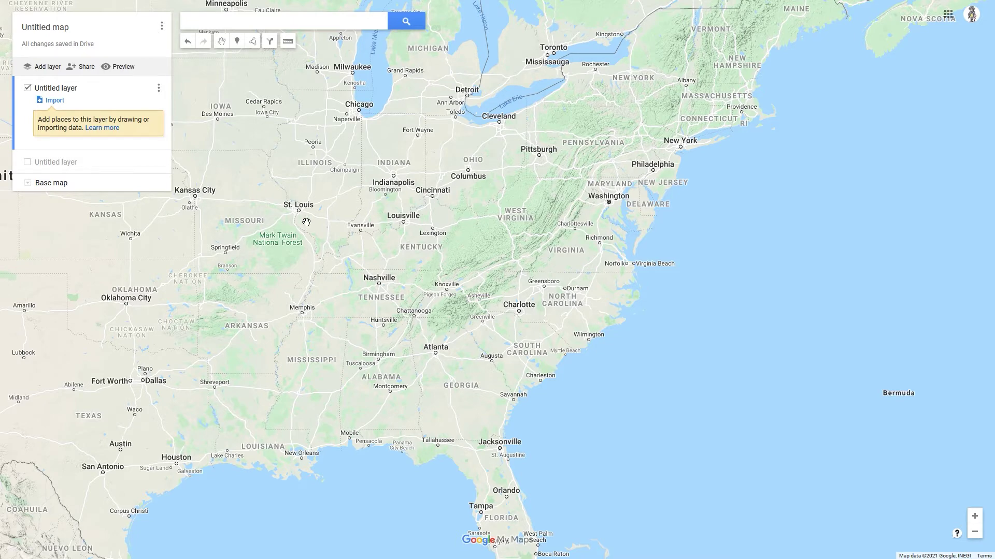
Search the map for Boston, MA, USA and close the place's details.
drag(339, 235, 304, 272)
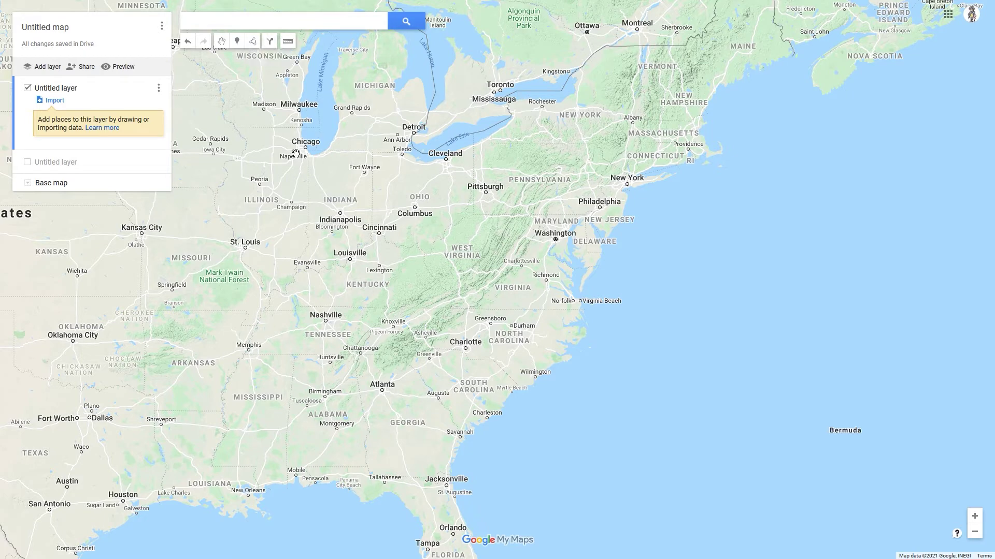
key(Escape)
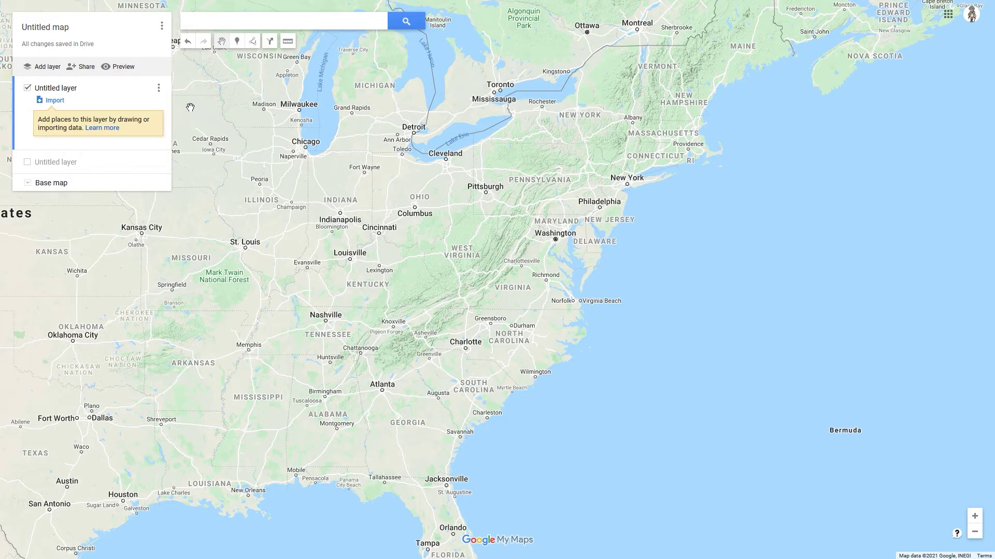
click(198, 24)
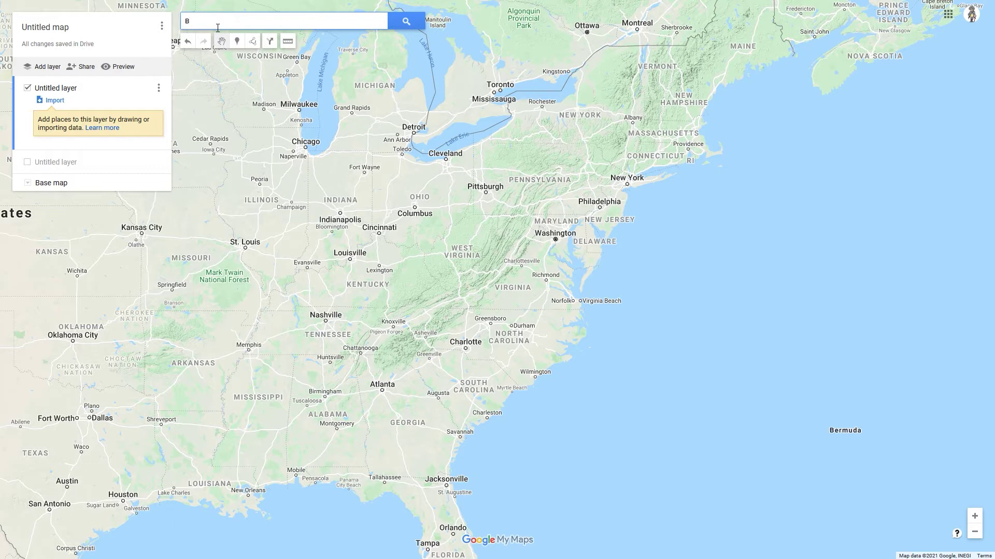
text(oston)
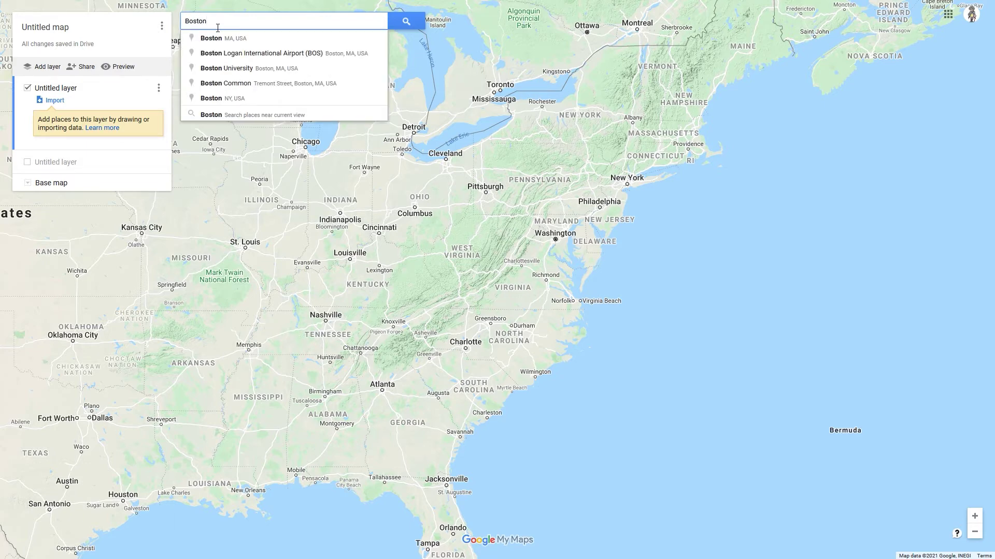
key(Return)
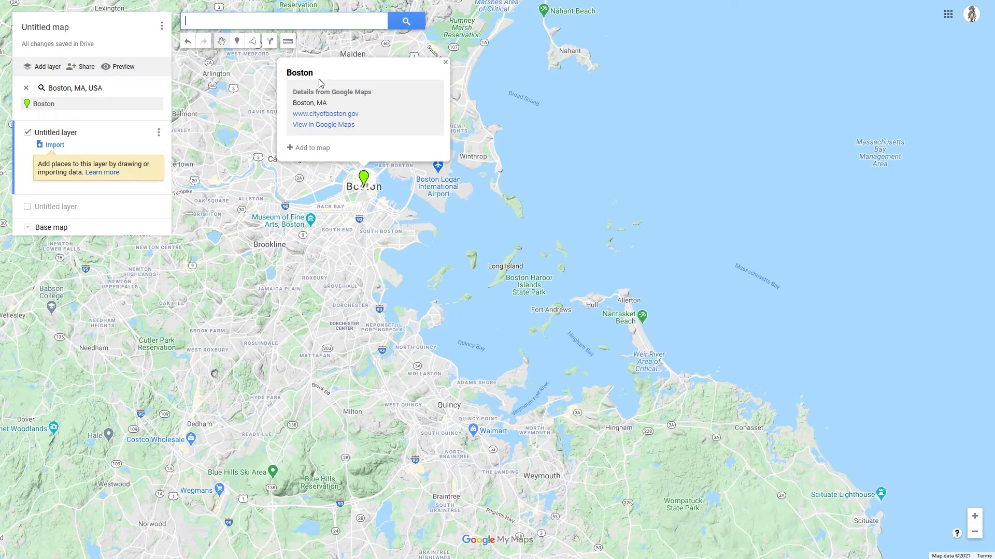
click(444, 65)
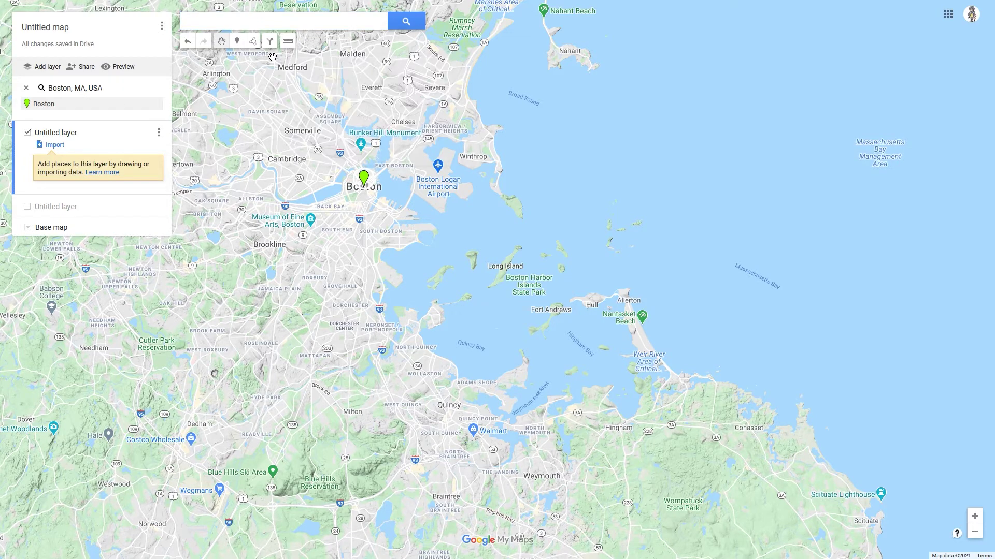
Search for "park" in the Boston area.
click(228, 22)
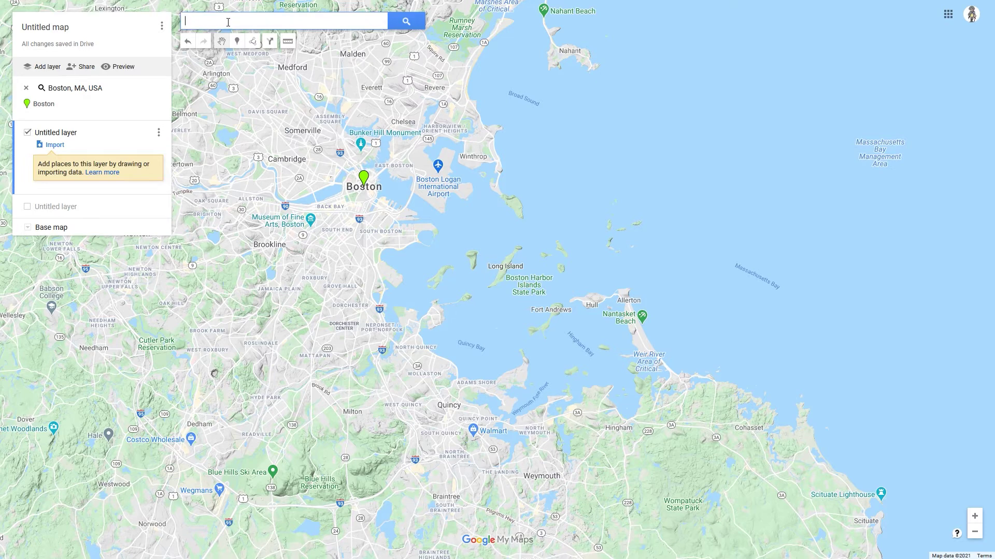
text(park)
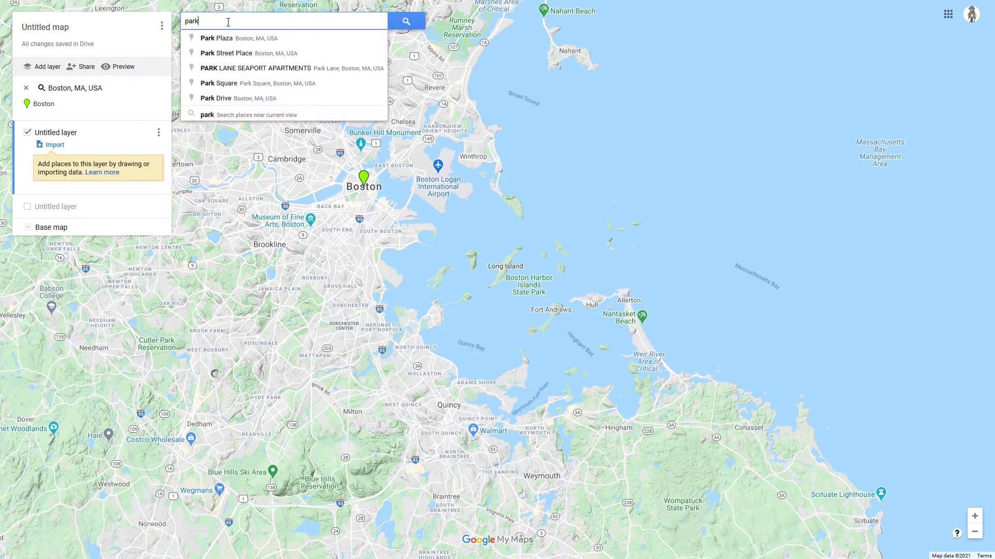
key(BackSpace)
key(BackSpace)
key(BackSpace)
key(BackSpace)
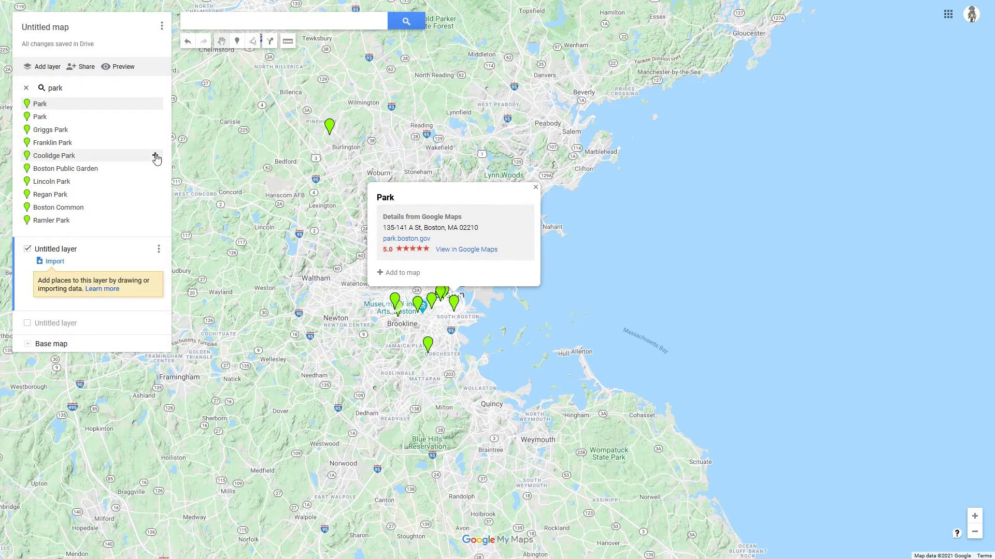
Add Coolidge Park from the search results to the map and delete the added place.
click(129, 158)
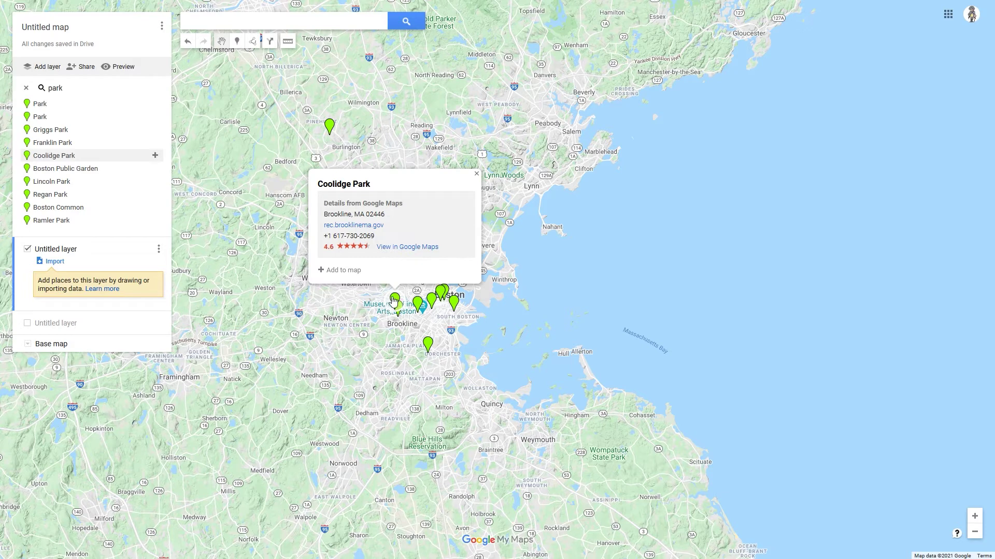
click(335, 275)
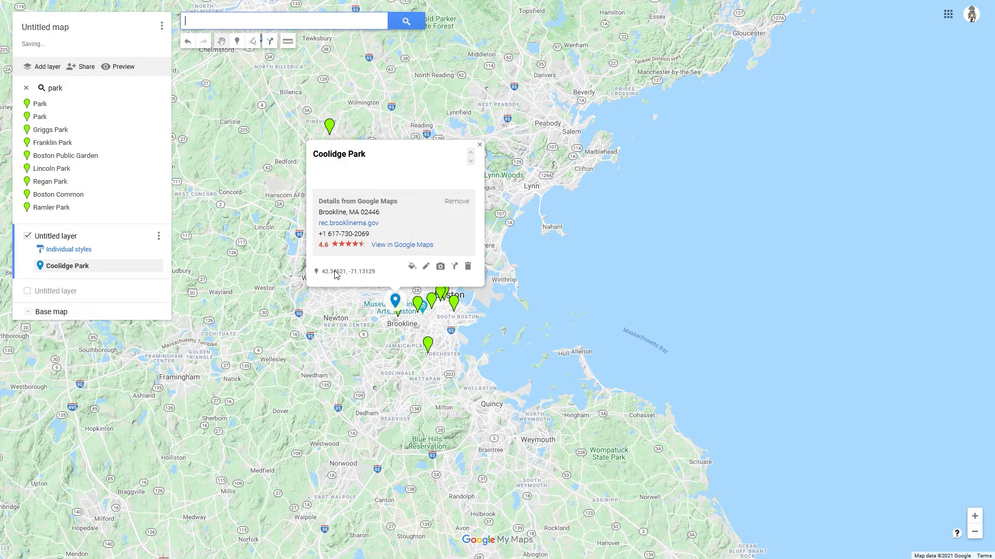
click(472, 266)
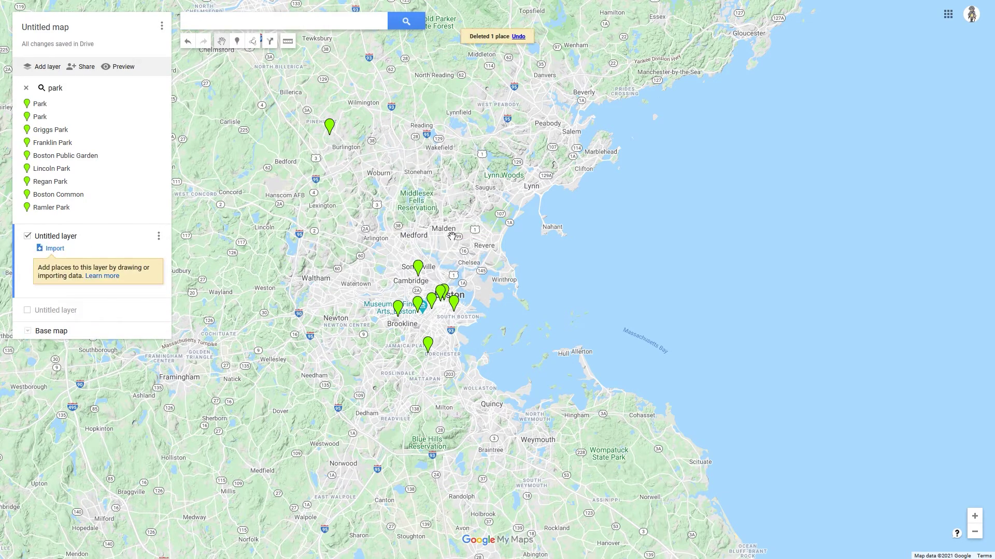
Search for Boston, MA, USA and add it as a place to the first layer.
click(221, 20)
text(B)
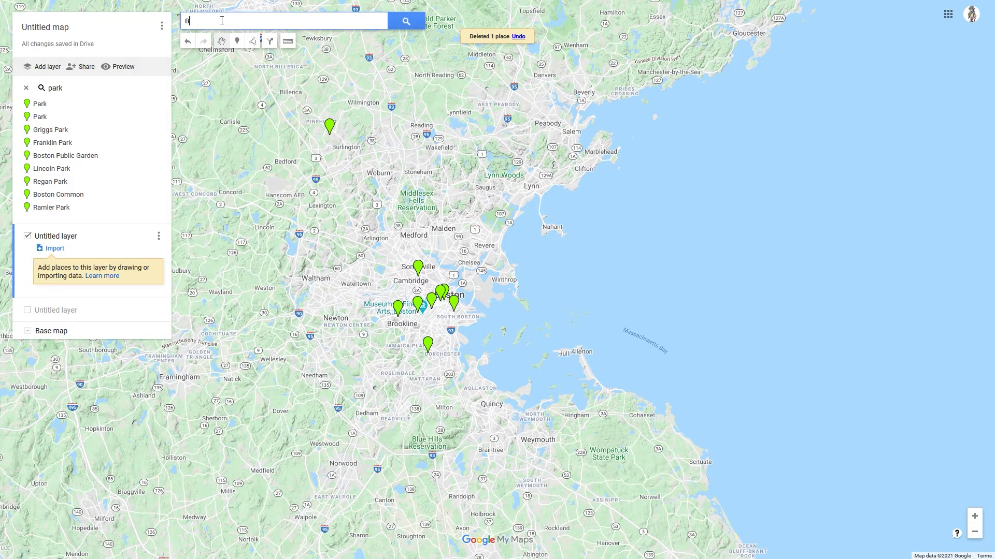
text(oston)
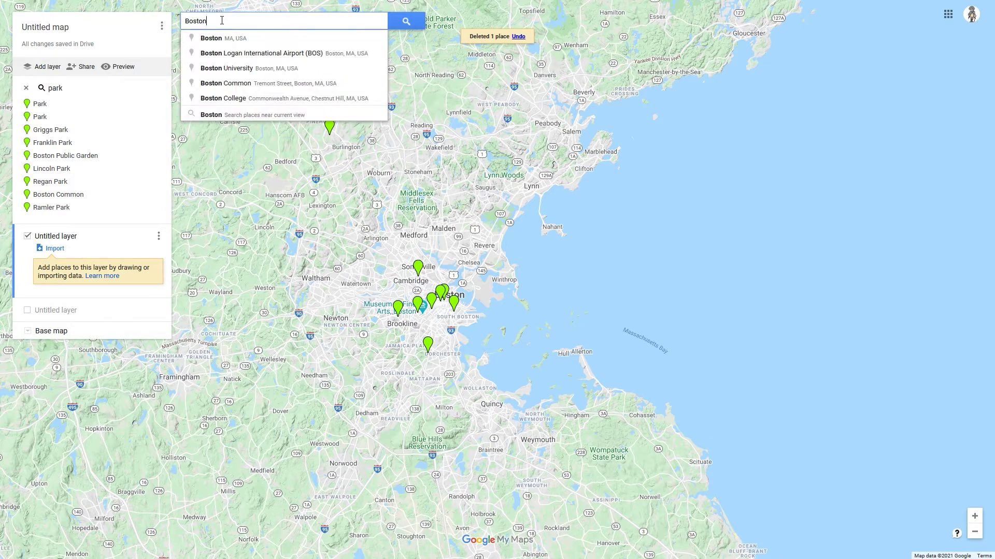
click(230, 39)
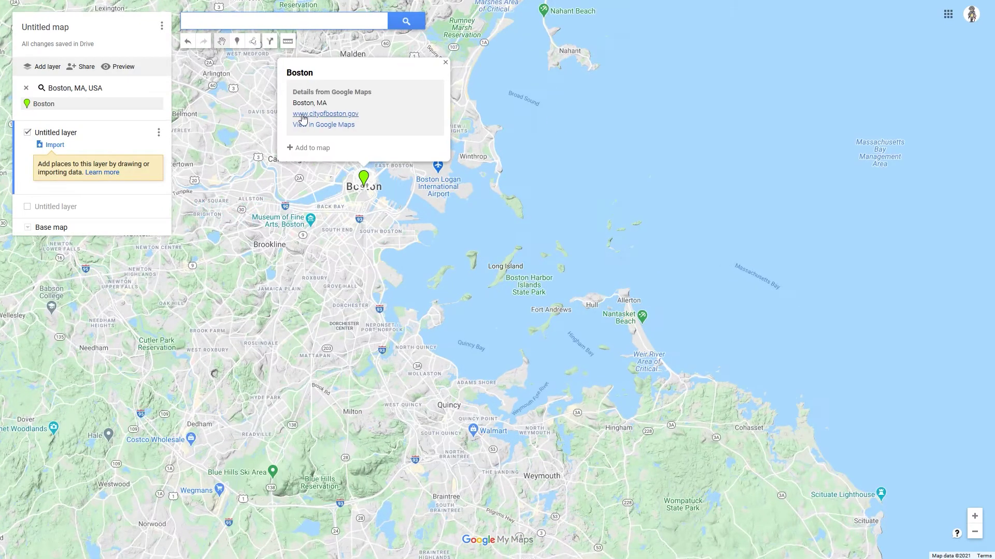
click(309, 148)
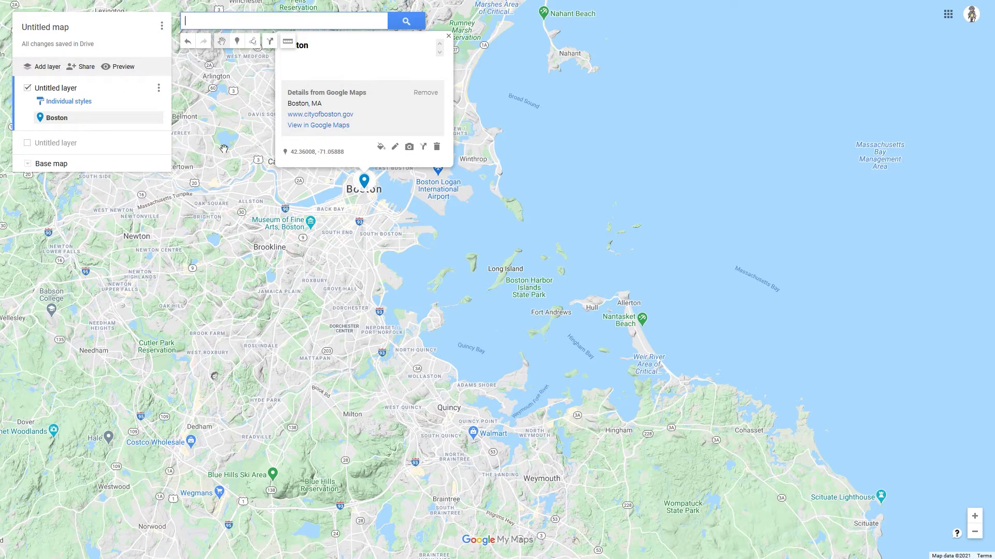
Select Raymond James Stadium in Tampa on the map and add it as a place to the first layer.
click(277, 144)
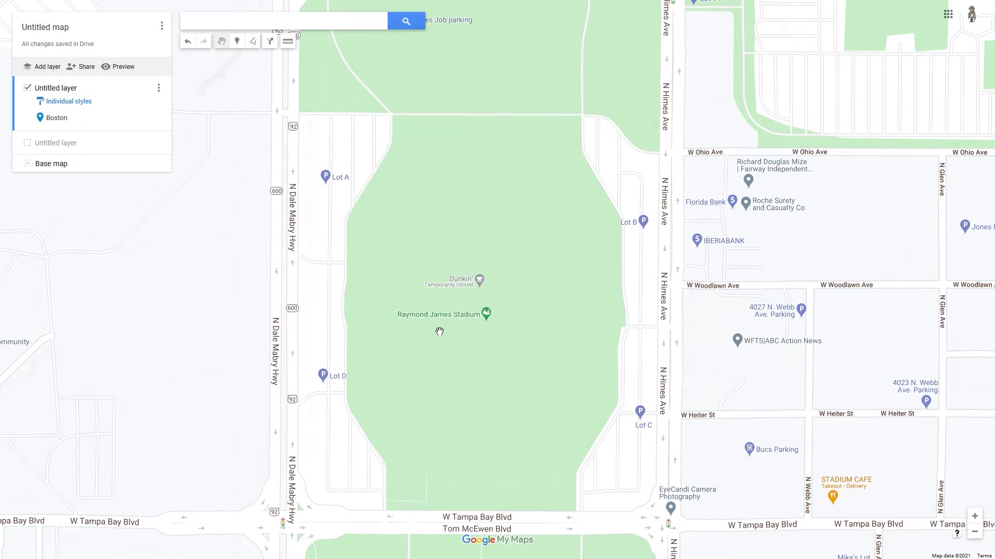
click(486, 315)
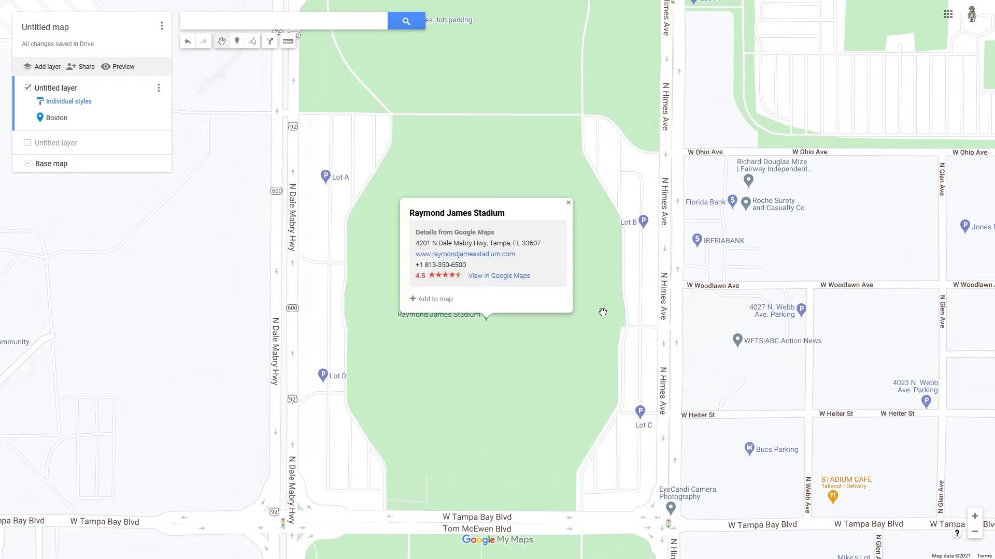
click(432, 299)
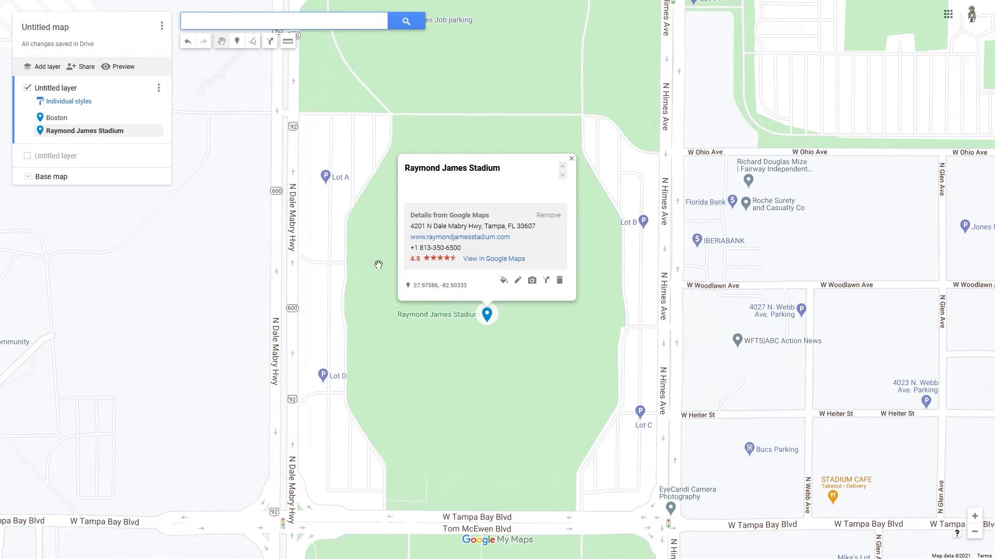
Add a third layer and move Raymond James Stadium from the first layer into it.
click(45, 123)
mouse_move(44, 122)
mouse_down()
mouse_move(54, 135)
mouse_move(51, 119)
mouse_up()
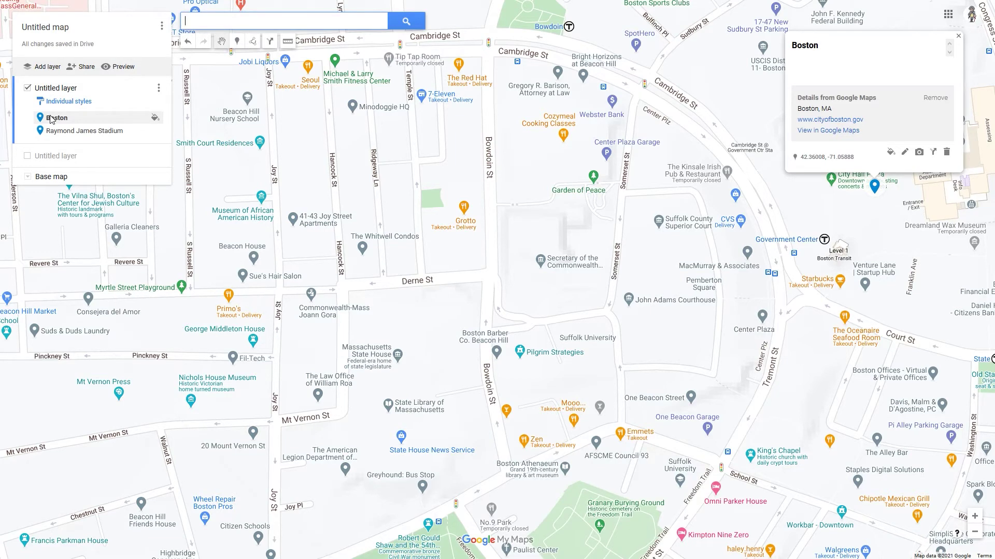
click(47, 67)
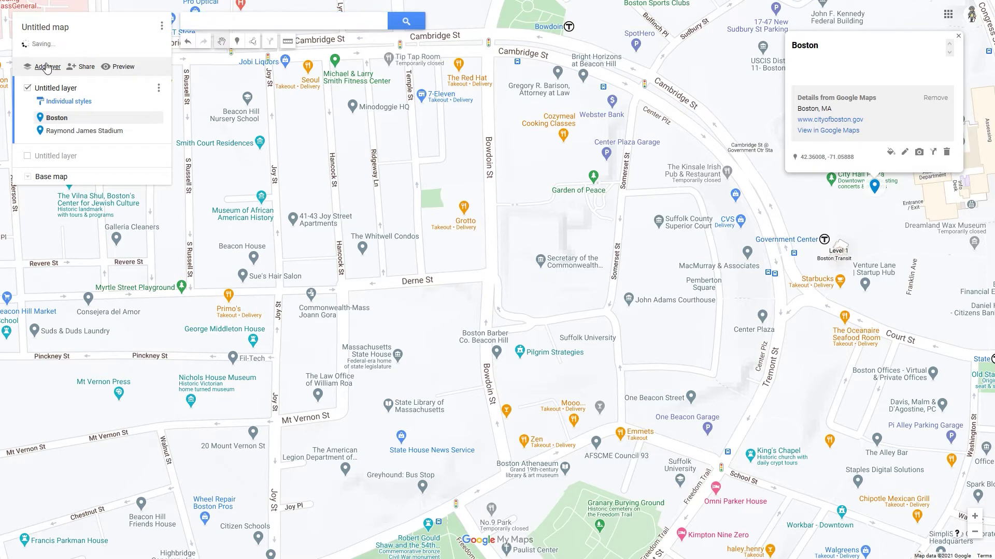
click(61, 131)
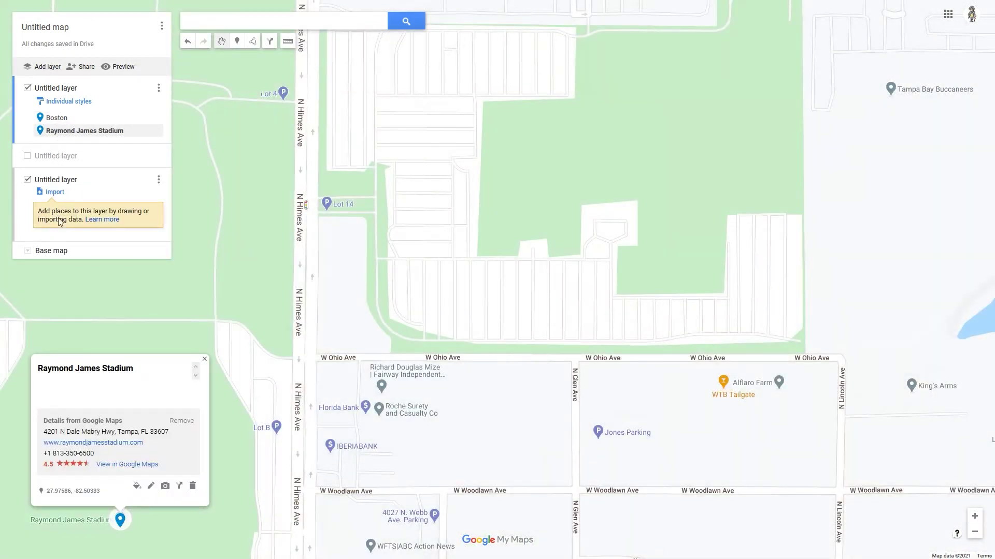
drag(62, 131, 54, 229)
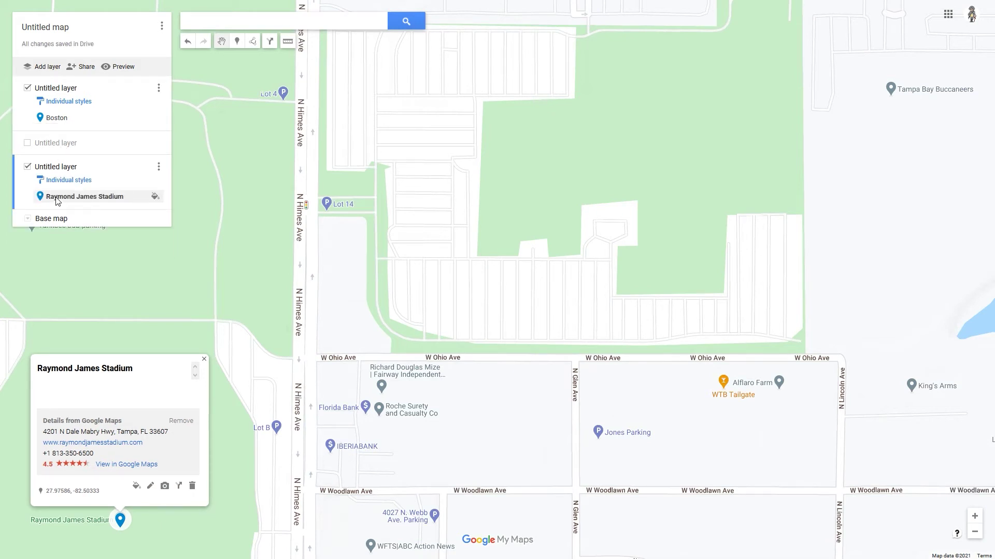
Move Raymond James Stadium from the third layer back into the first layer and delete the emptied third layer.
drag(57, 201, 57, 124)
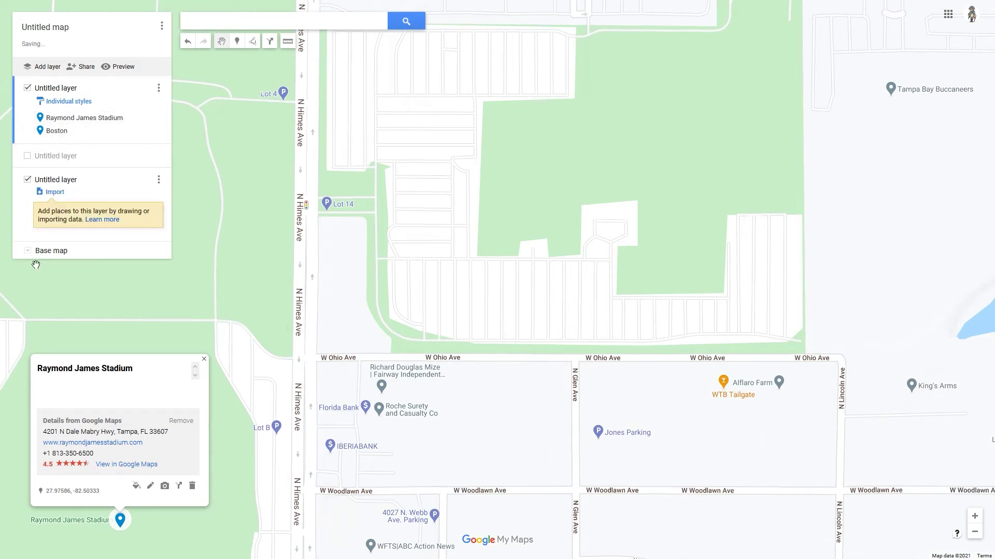
click(159, 179)
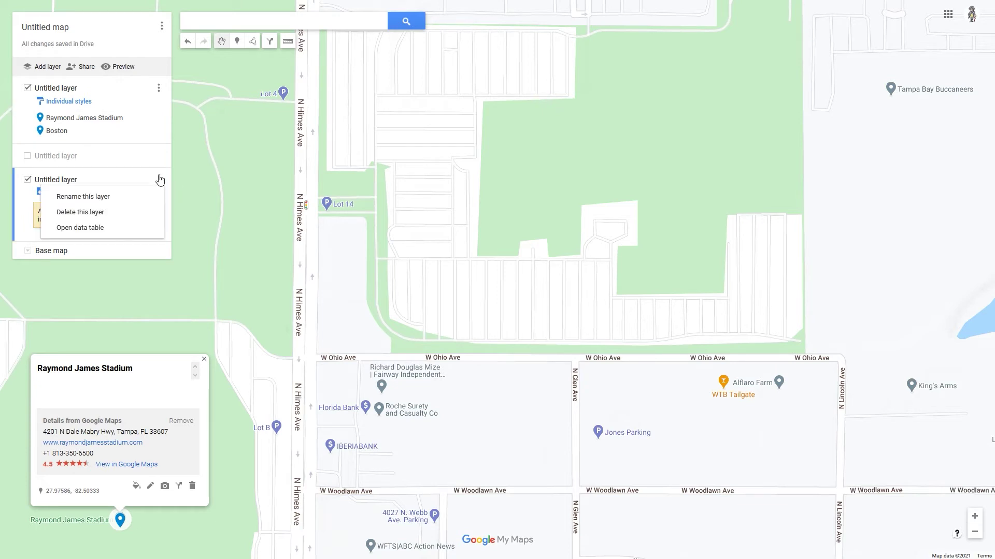
click(68, 216)
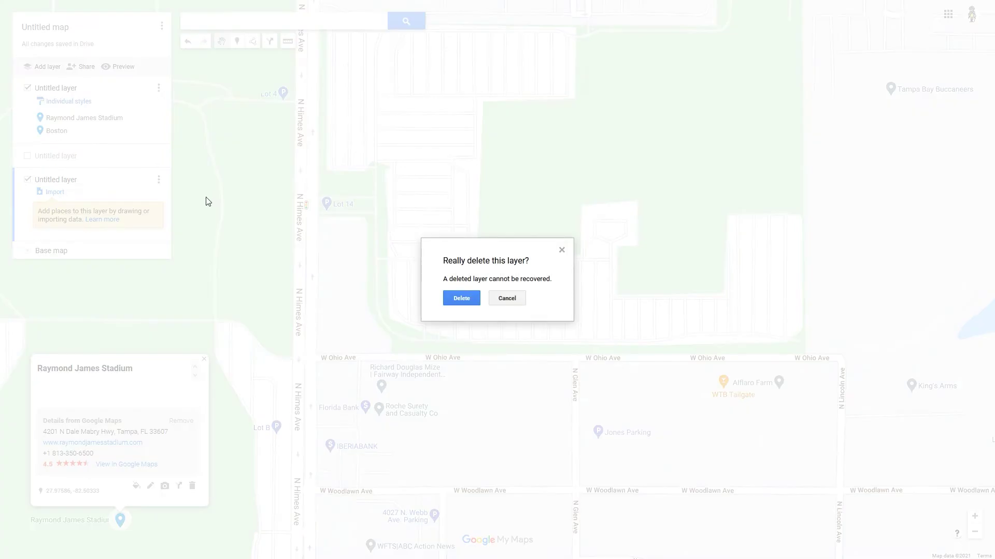
click(460, 299)
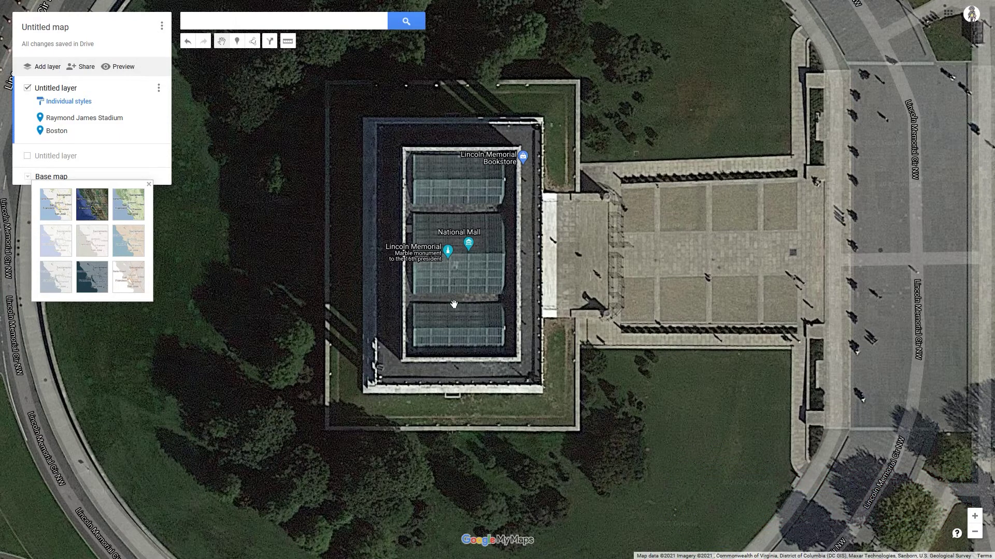
Place a marker on the Lincoln Memorial building in the first layer and save it under its default name.
mouse_move(556, 287)
mouse_down()
mouse_move(563, 301)
mouse_move(496, 303)
mouse_up()
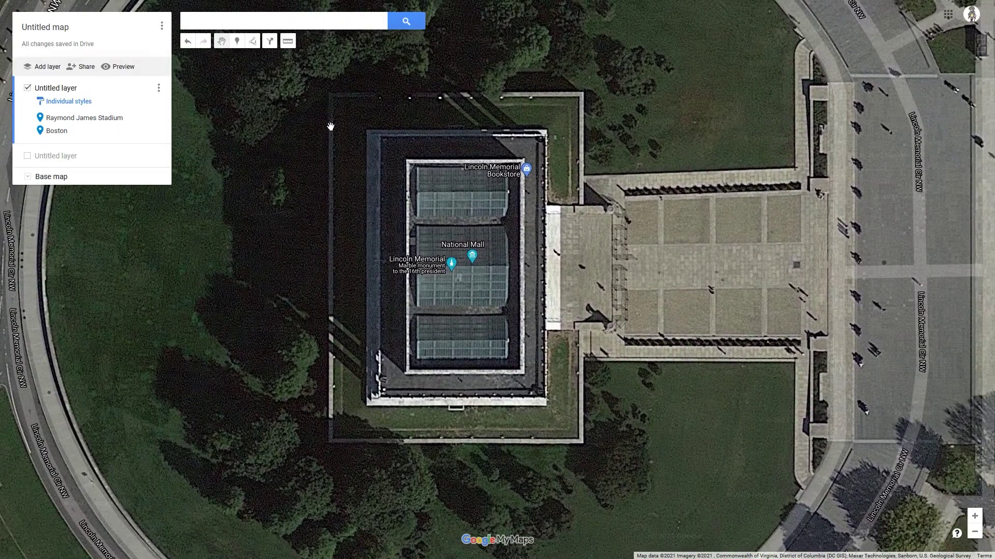
click(236, 44)
click(459, 288)
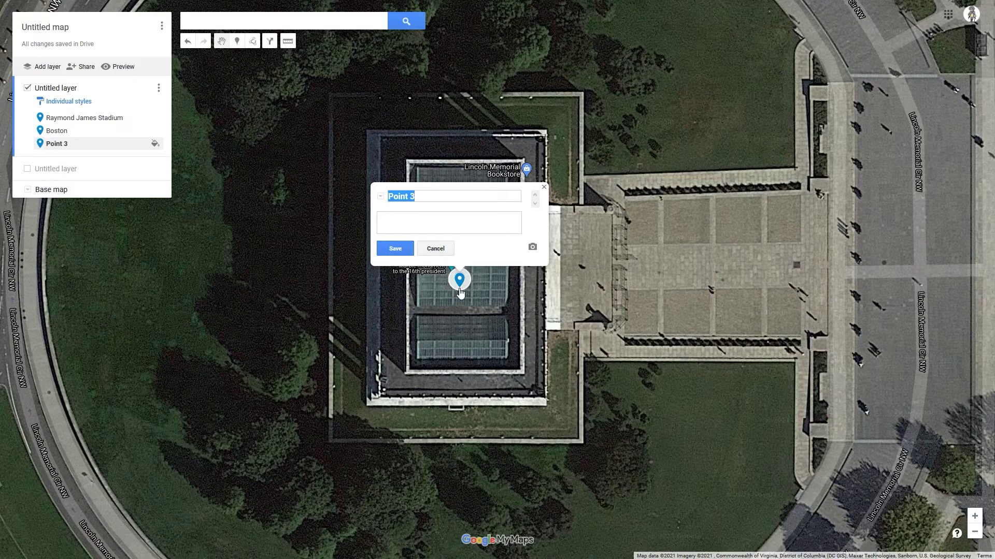
click(392, 250)
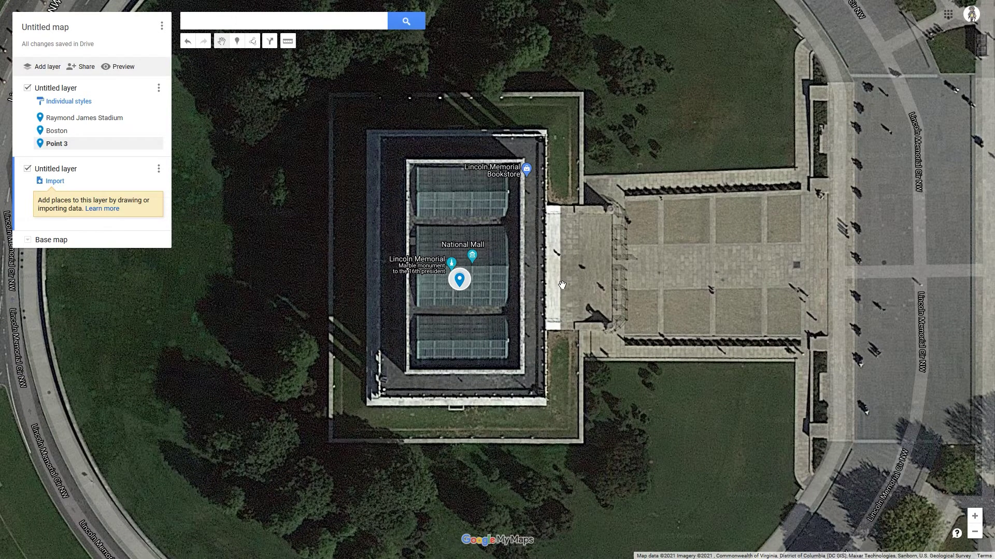
Rename the Lincoln Memorial marker as Washington, save it and close its details.
click(459, 281)
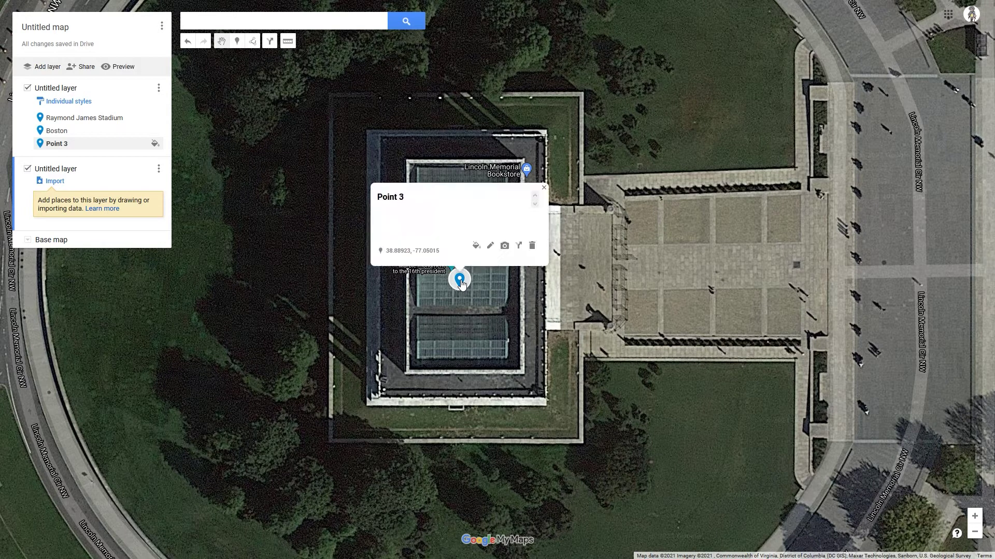
click(490, 247)
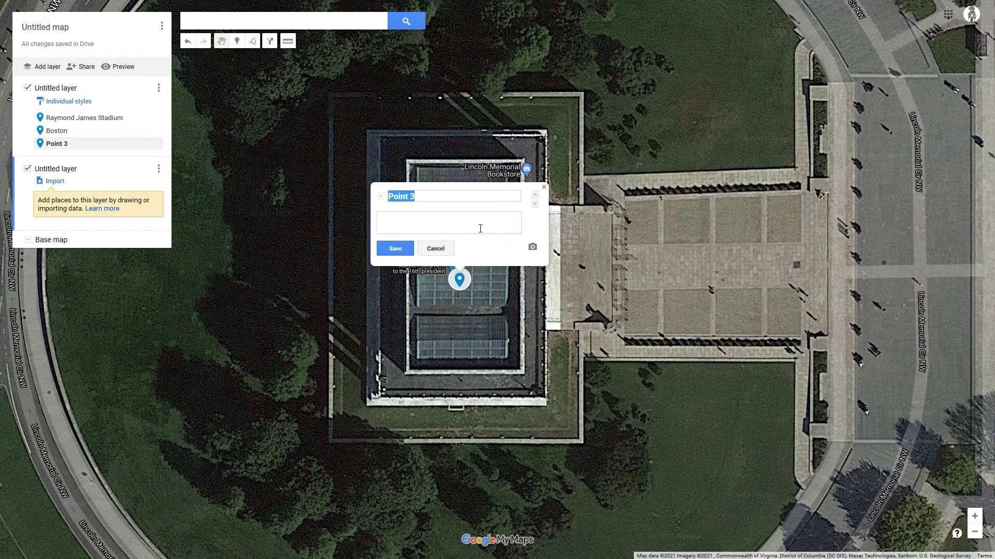
click(442, 197)
triple_click(391, 195)
text(Washington)
click(395, 249)
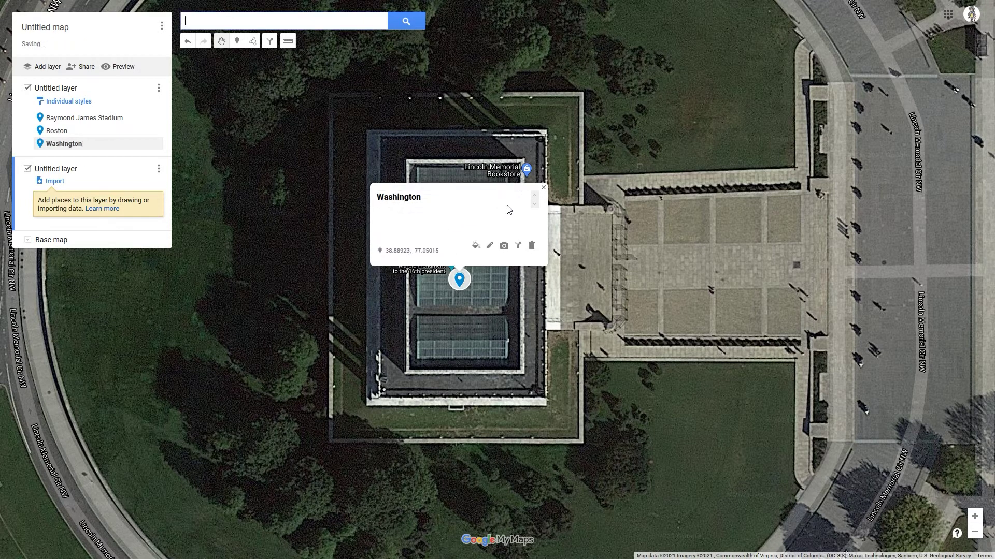
click(543, 188)
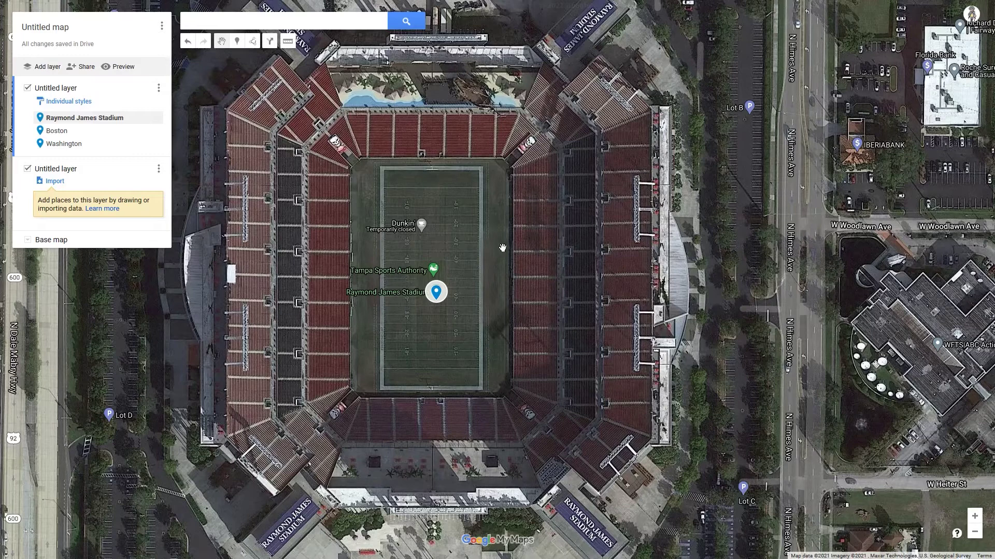
Style the Raymond James Stadium marker with the football icon from Sports and Recreation and colour it brown.
click(437, 294)
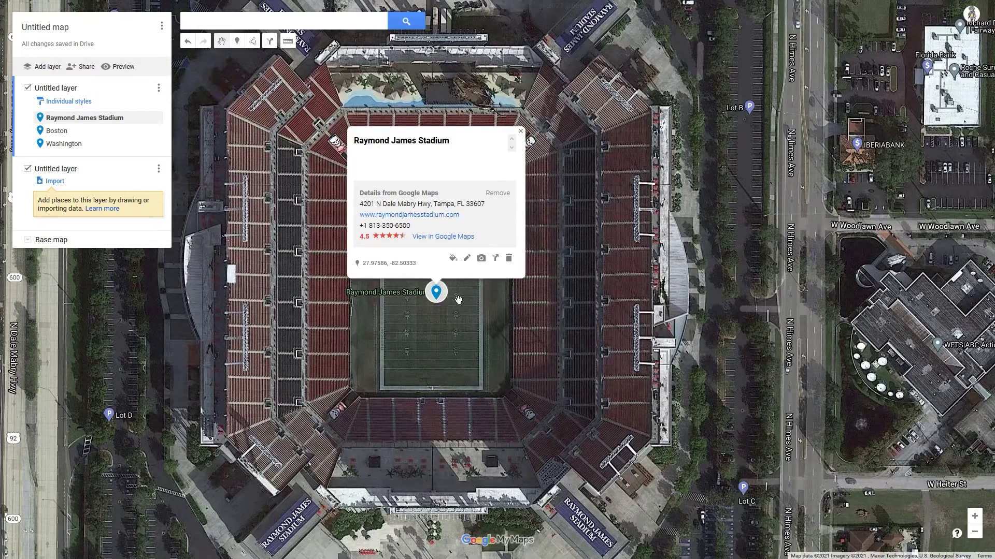
click(452, 261)
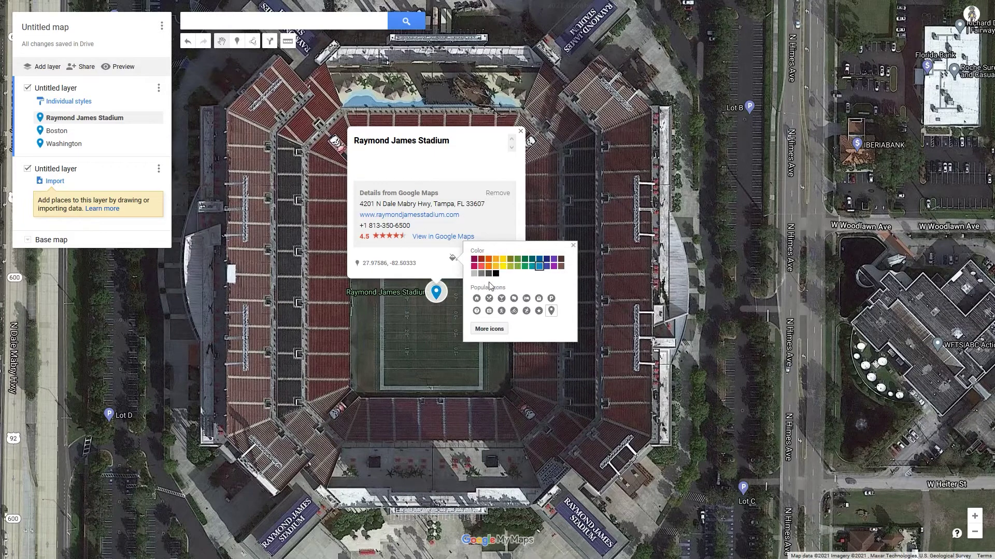
click(489, 329)
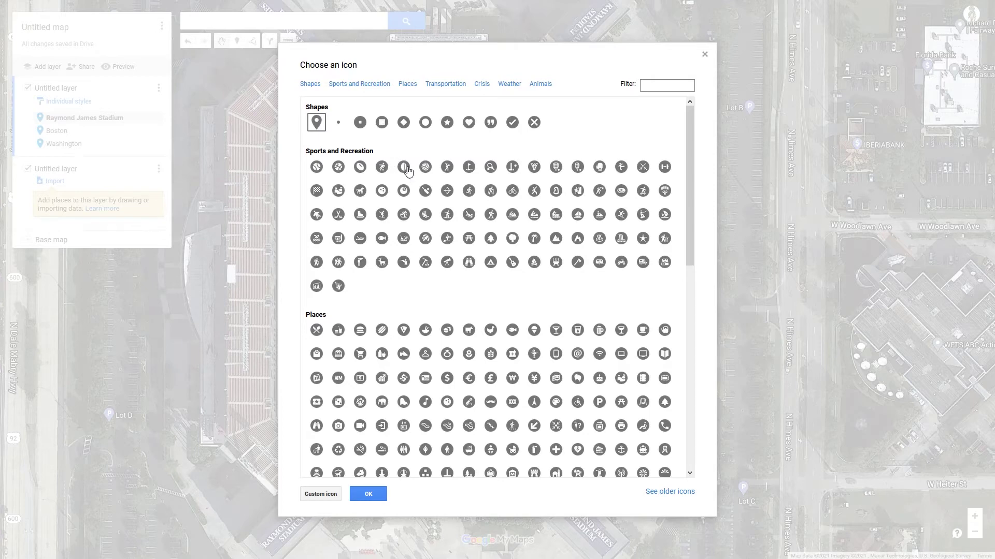
click(361, 84)
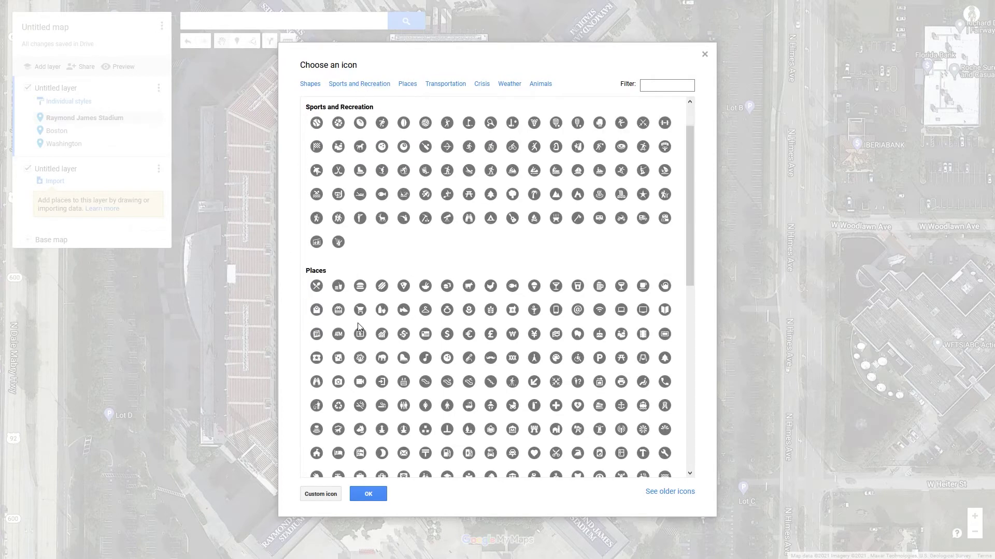
click(361, 124)
click(367, 494)
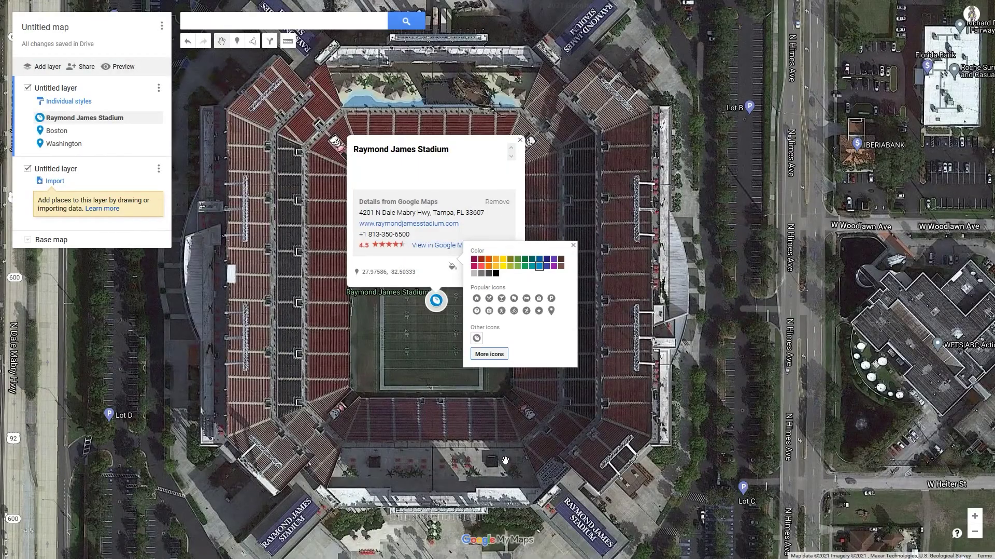
click(560, 270)
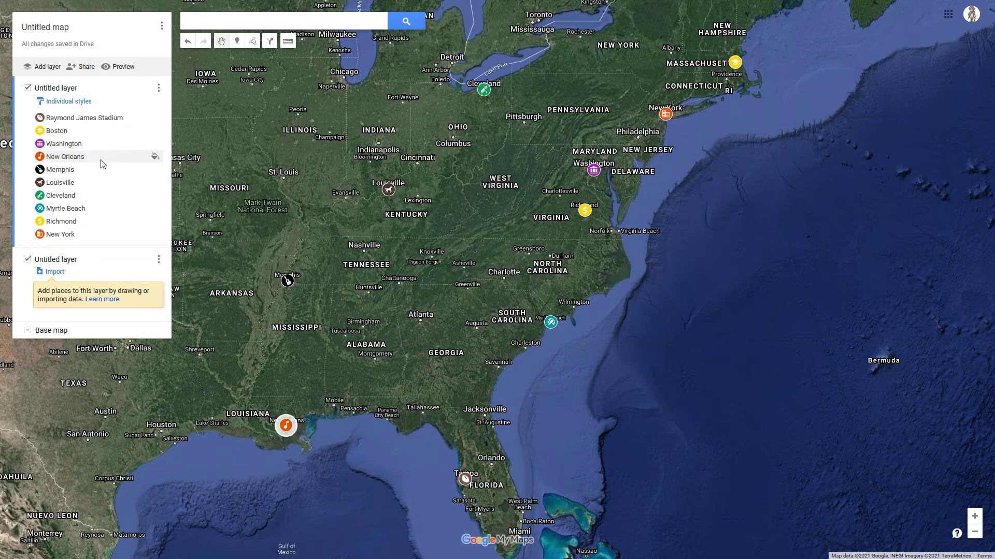
Check Raymond James Stadium's details in the editor and in the map preview.
click(80, 120)
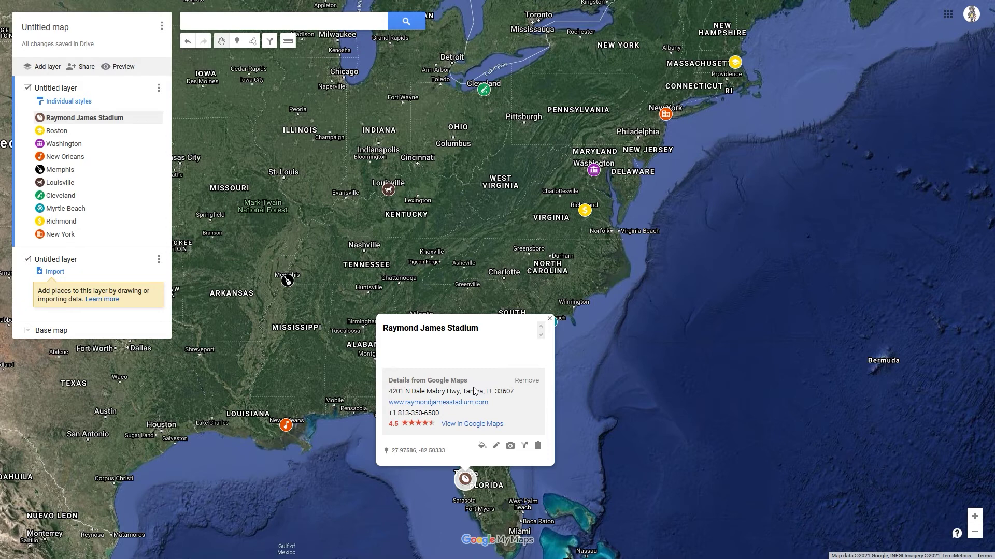
click(115, 67)
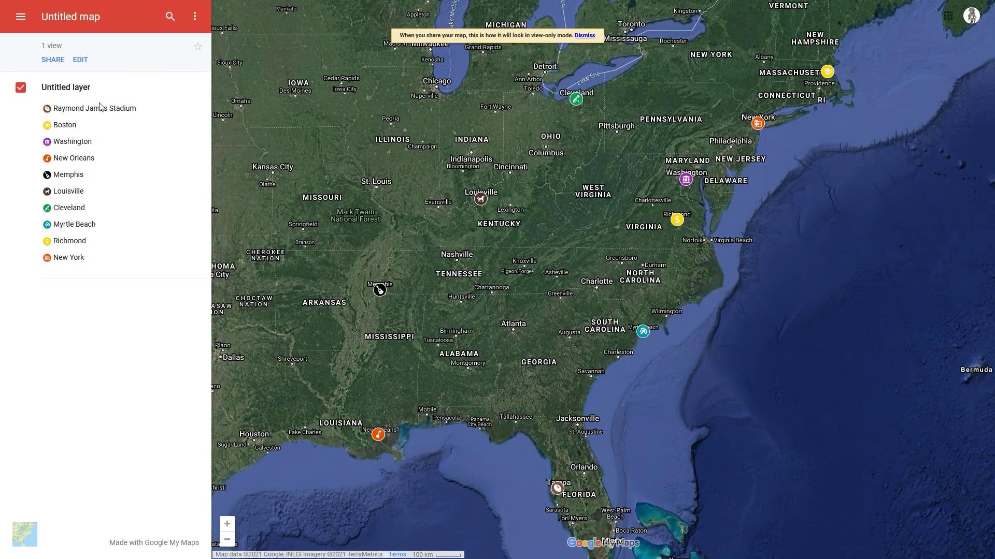
click(61, 111)
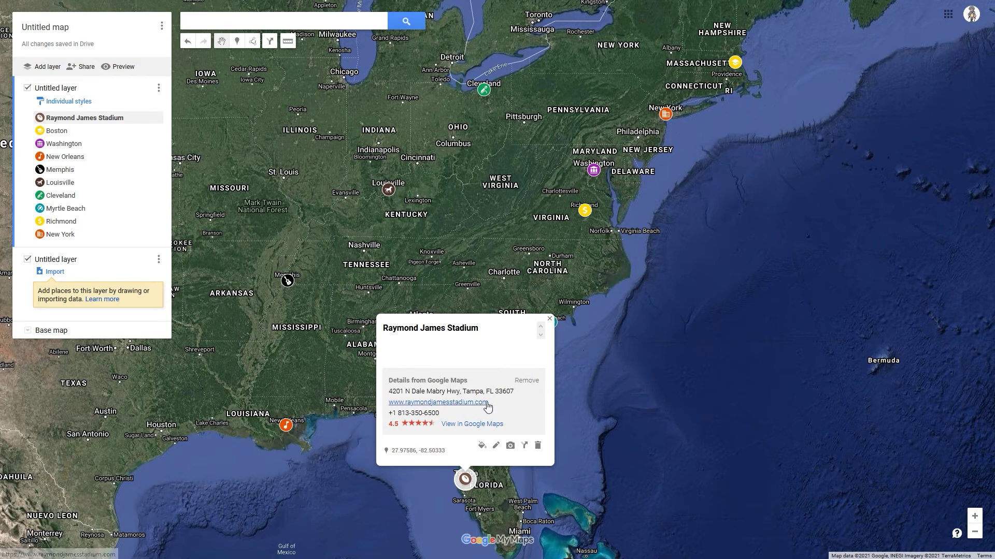
Remove the Google Maps details from Raymond James Stadium and paste a description starting "Raymond James Stadium, also known as "Ray Jay"".
click(526, 380)
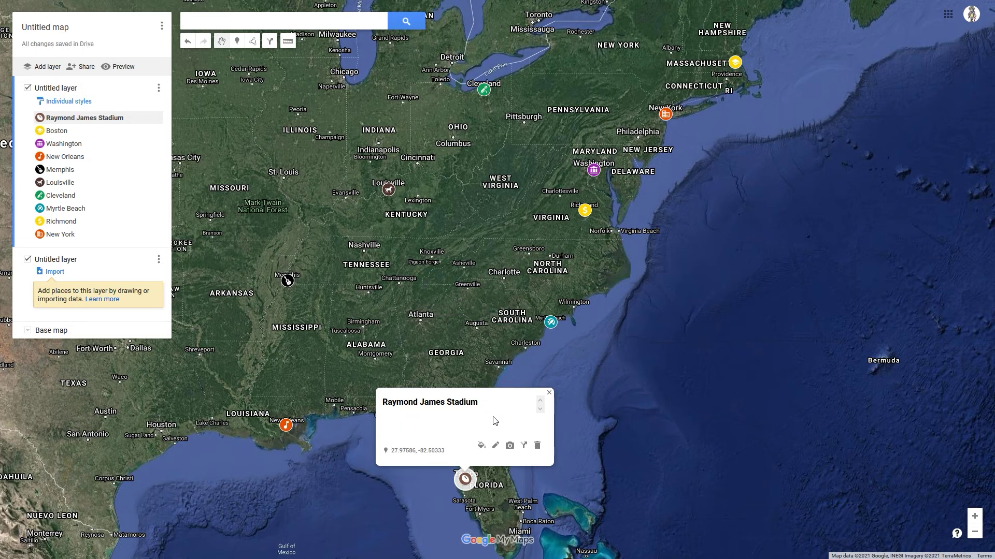
click(496, 446)
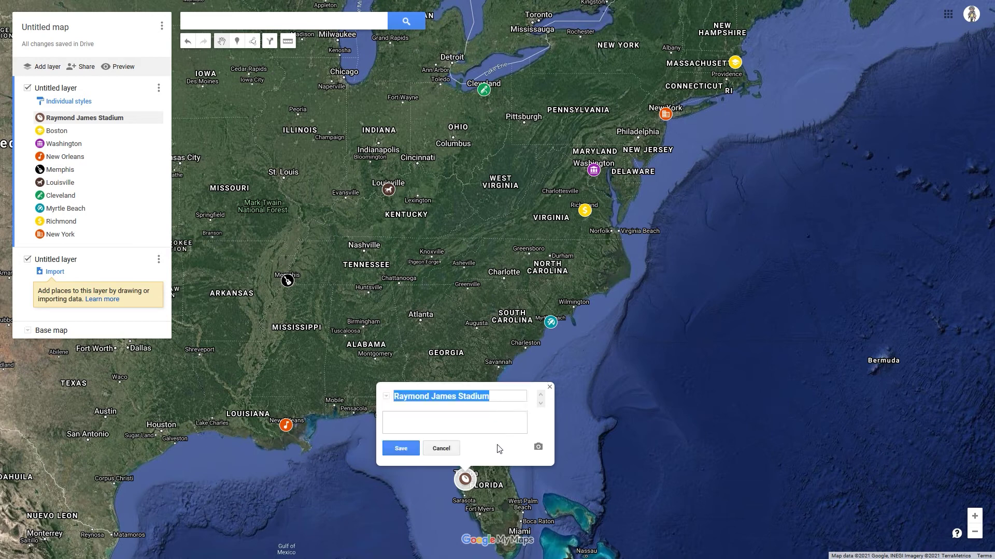
click(457, 422)
text(Raymond James Stadium, also known as "Ray Jay",[5] is a multi-purpose stadium located in Tampa, Florida. It is home to the Tampa Bay Buccaneers of the National Football League (NFL) as well as the NCAA's South Florida Bulls football team and the Tampa Bay Vipers of the XFL. The stadium seats 65,618.[6] With the addition of temporary seating, it can be expanded to 75,000 for special events.  Raymond James Stadium hosted Super Bowls XXXV and XLIII, as well as the 2017 College Football Playoff National Championship. It will host Super Bowl LV on February 7, 2021, with the Buccaneers becoming the first NFL team in history to reach the Super Bowl hosted in its home stadium. It will also host WrestleMania 37 on April 10th and 11th, 2021.)
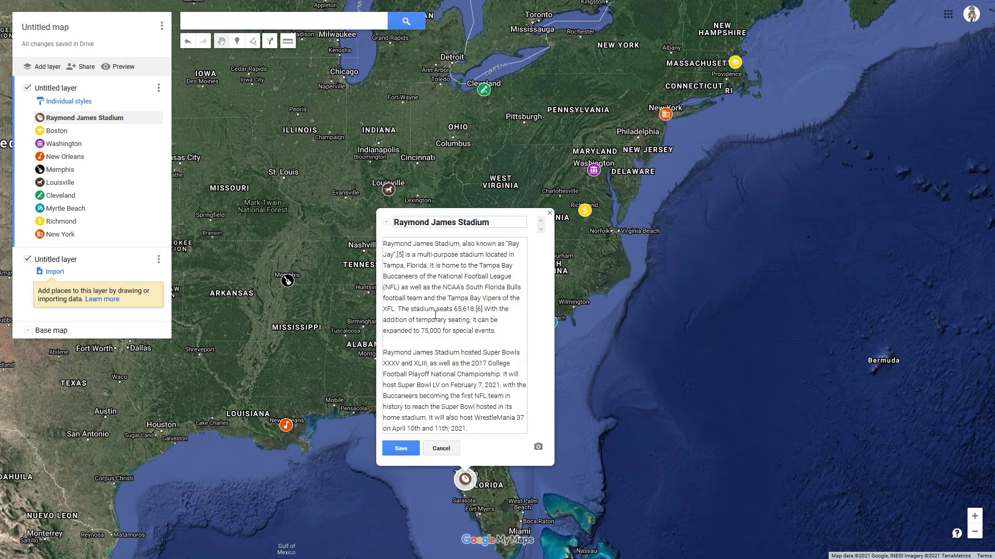
Delete the citation marks [6] and [5] from the stadium's description and save the place.
click(483, 309)
key(BackSpace)
key(BackSpace)
key(BackSpace)
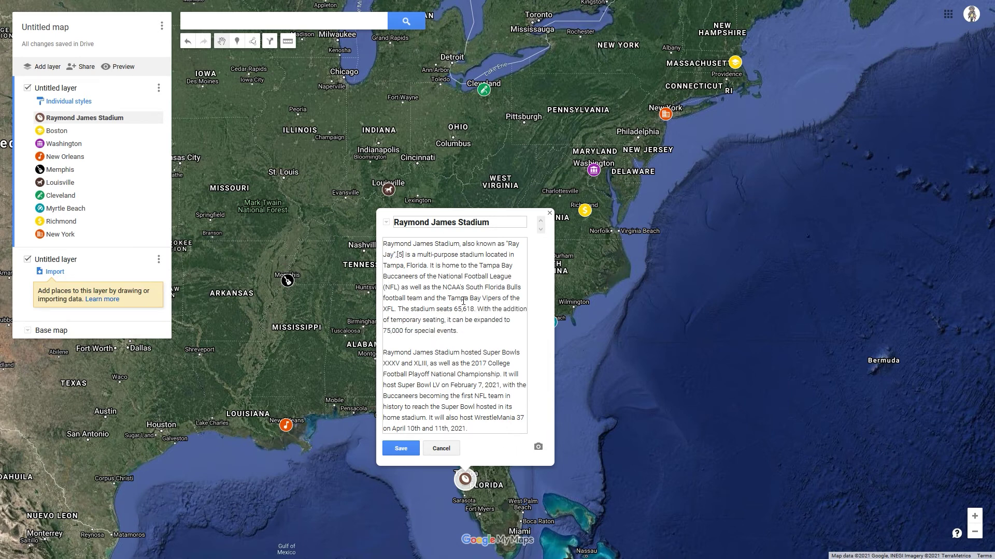
click(405, 255)
key(BackSpace)
key(BackSpace)
key(BackSpace)
click(401, 449)
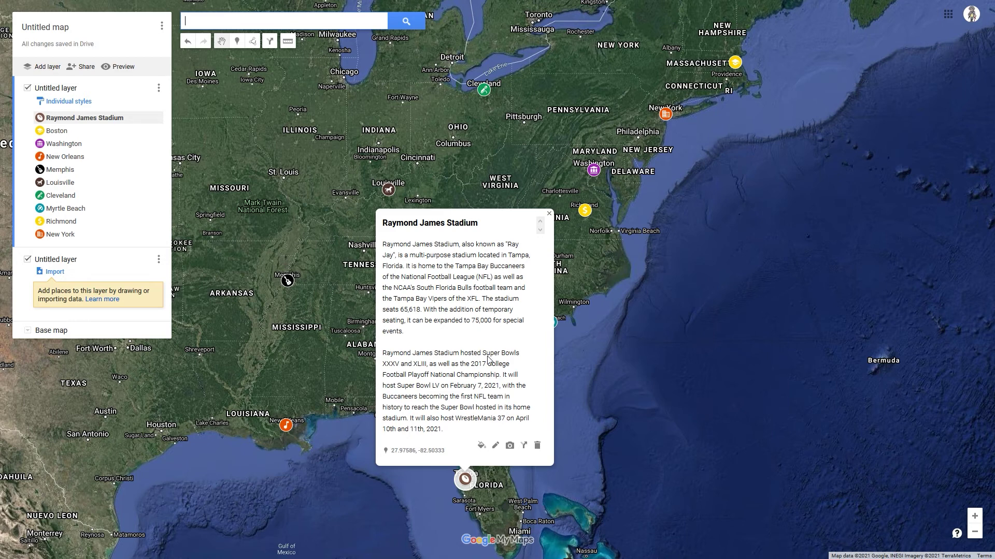
click(510, 447)
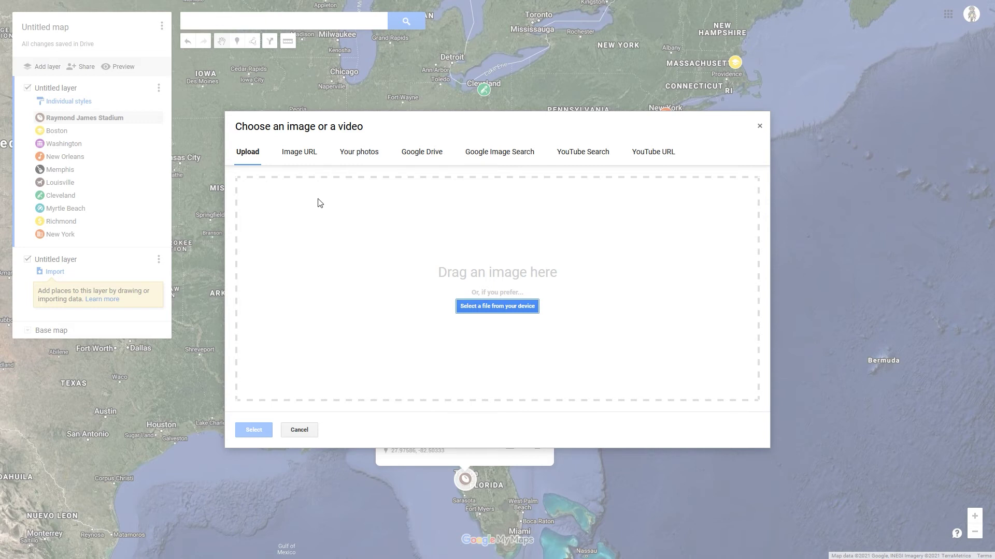
click(299, 152)
text(https://upload.wikimedia.org/wikipedia/commons/6/66/Raymond_James_Stadium_Pirate_Ship.jpg)
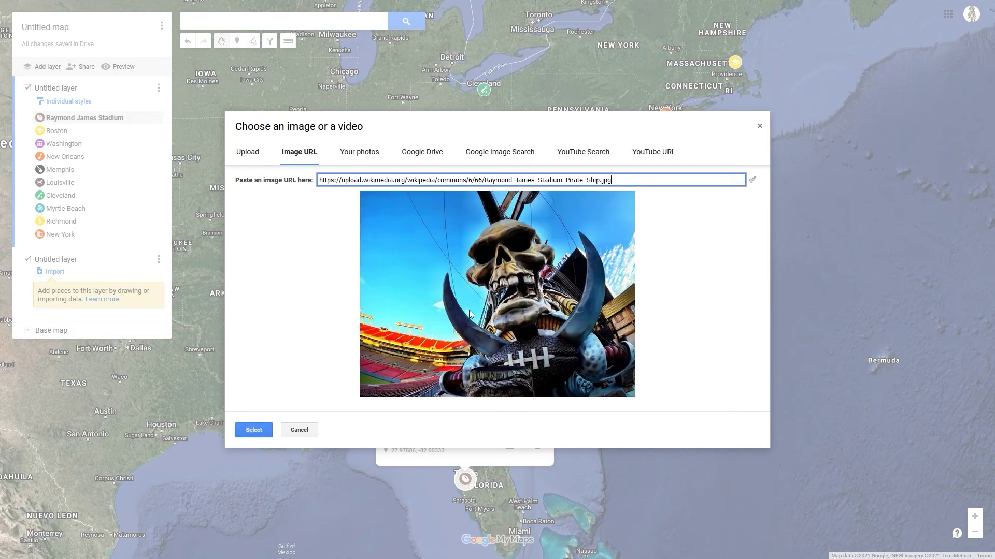
click(255, 431)
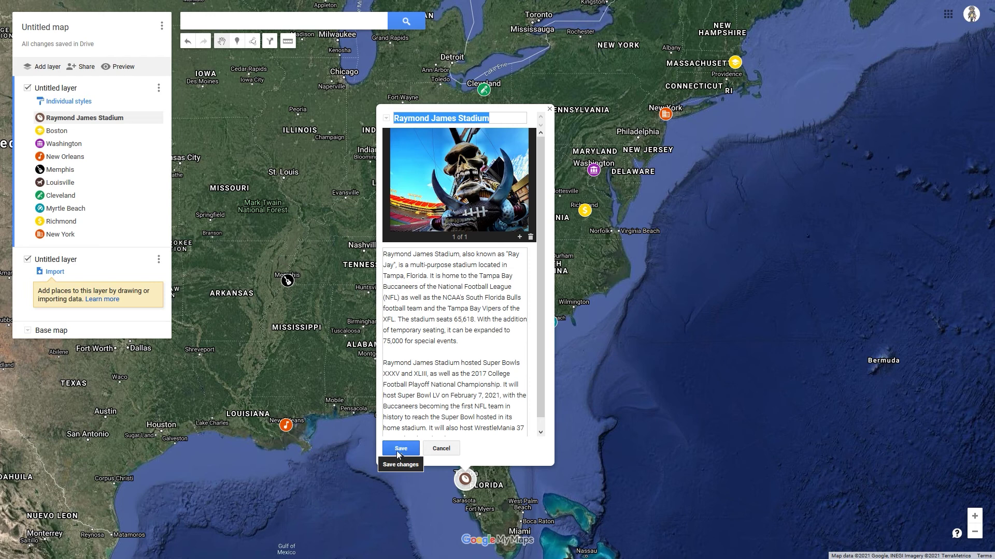
click(400, 449)
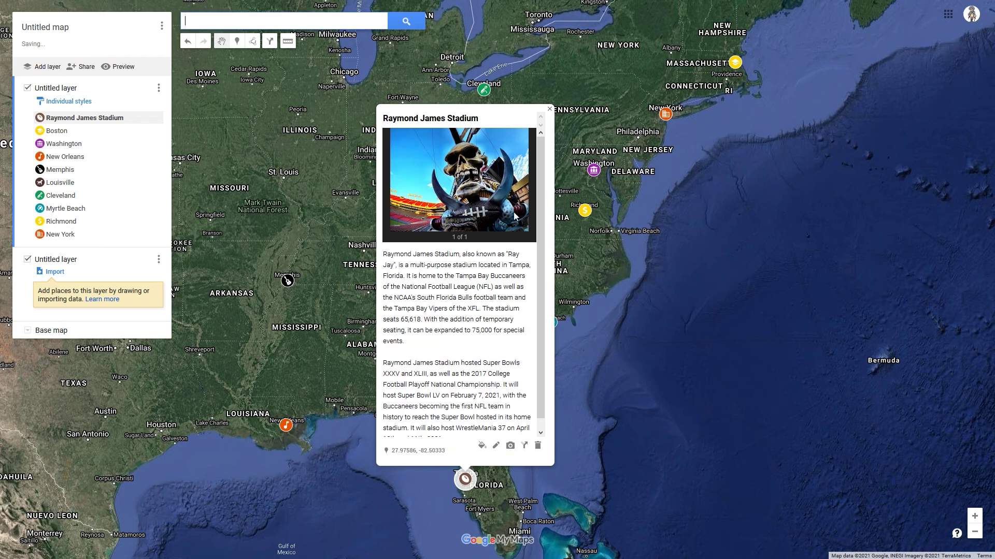
click(550, 109)
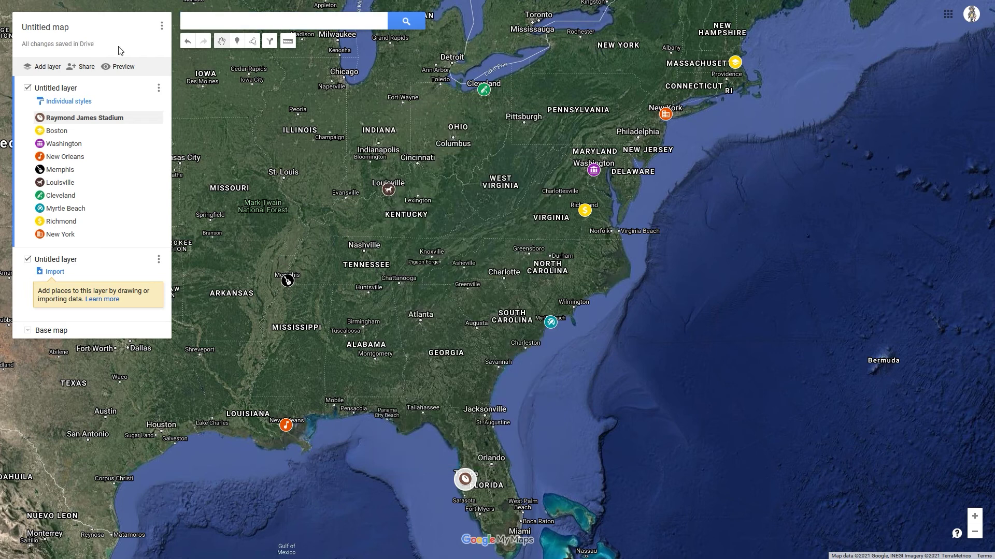
Preview the map in view-only mode and review Raymond James Stadium's photo and description.
click(108, 67)
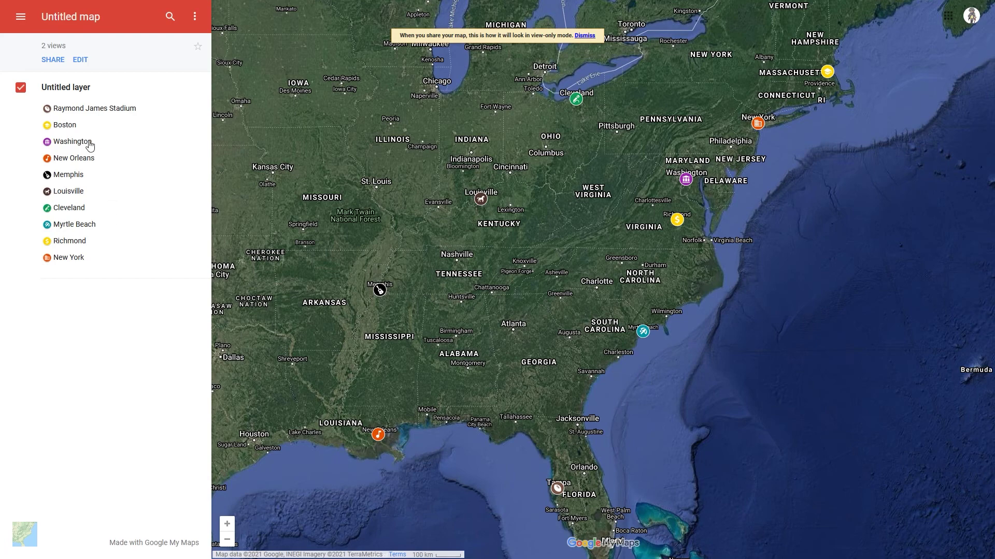
click(78, 108)
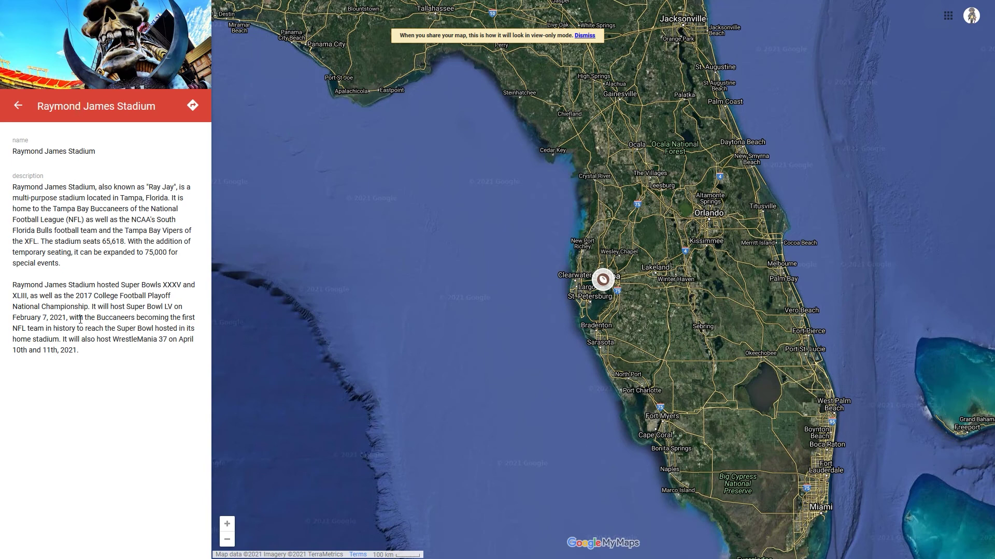
scroll(788, 202, down, 3)
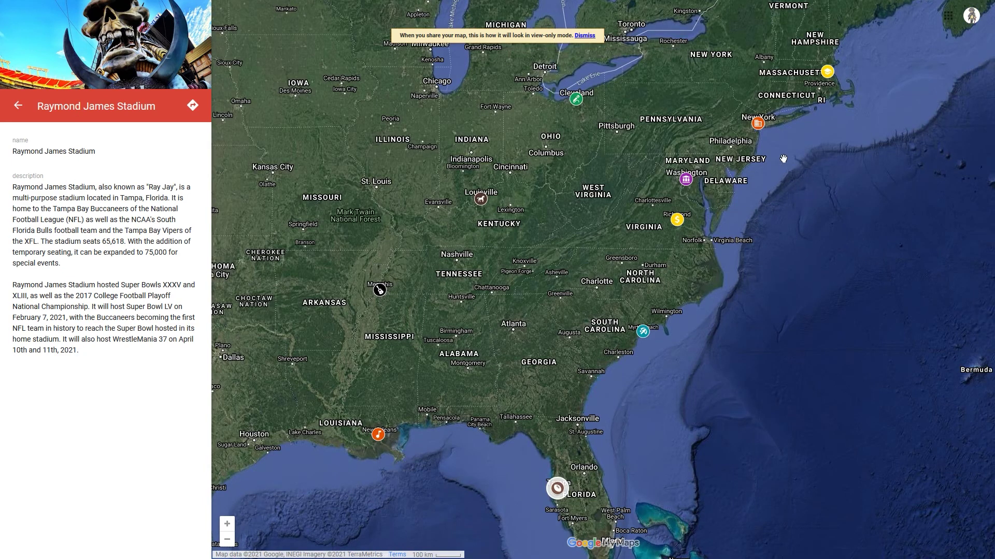
View the Washington place in the preview and browse through its photos at full size.
click(686, 180)
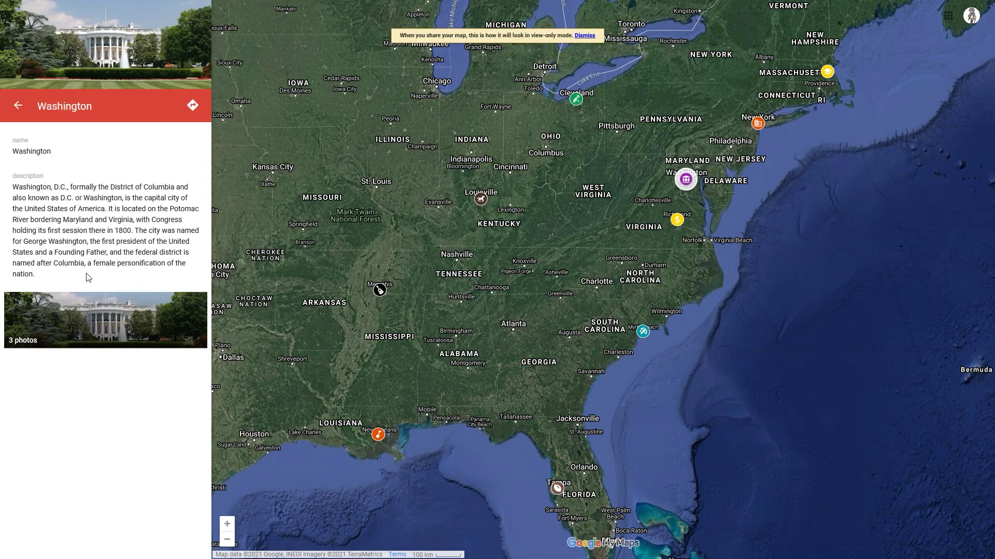
click(95, 58)
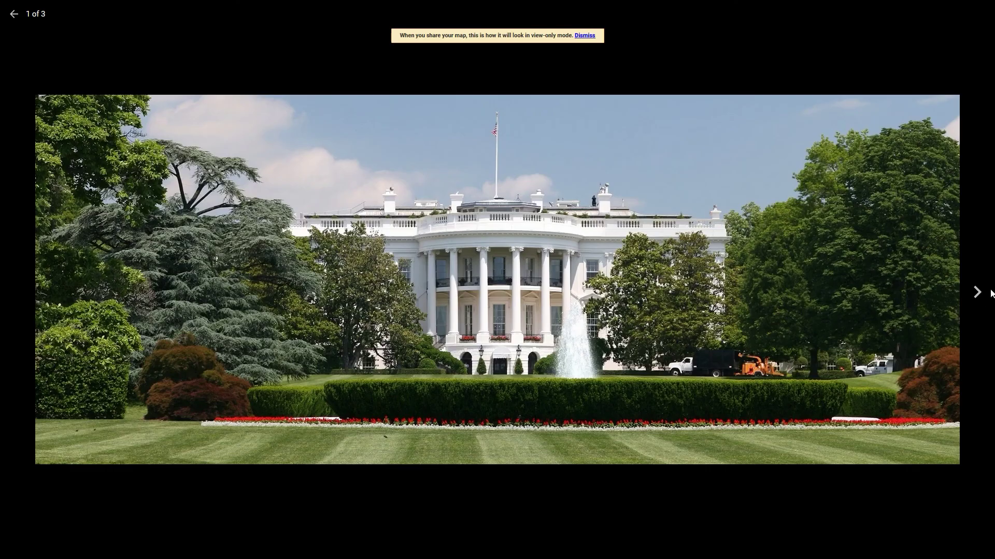
click(977, 293)
click(977, 292)
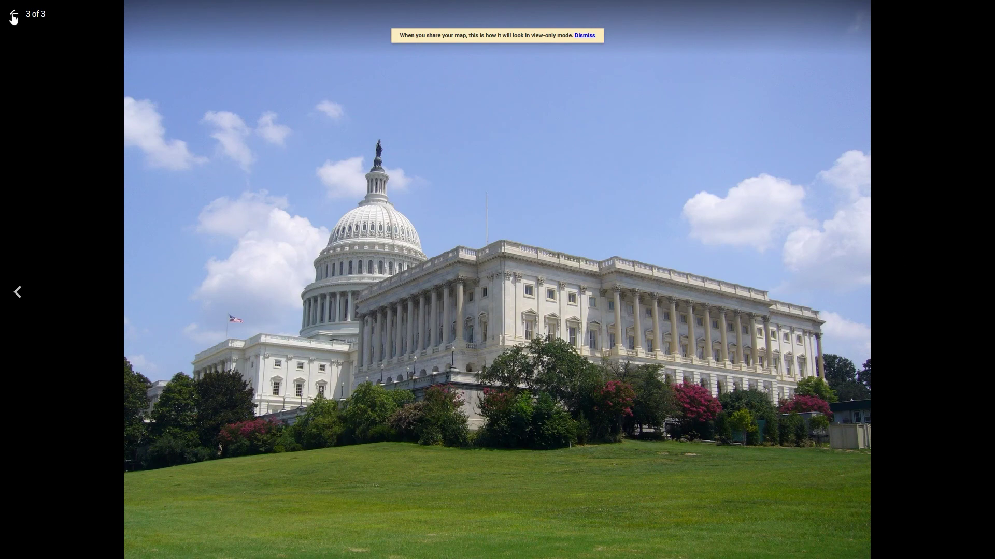
click(14, 15)
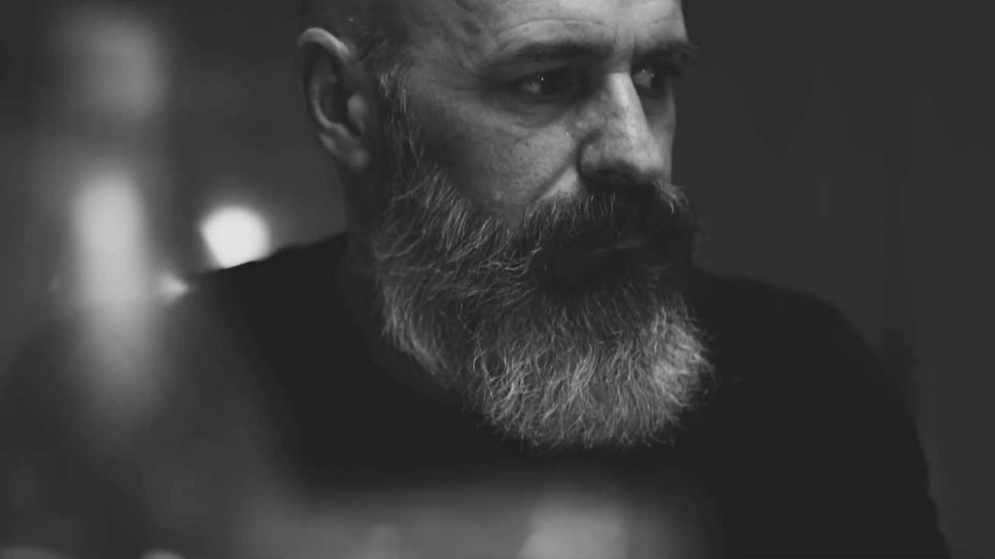